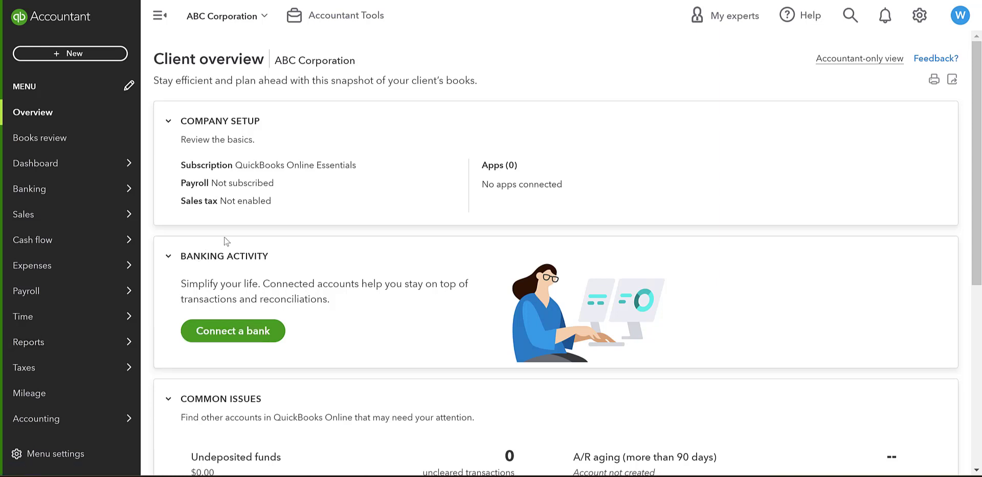
# Step: Go to the Invoices list under Sales
pyautogui.click(66, 57)
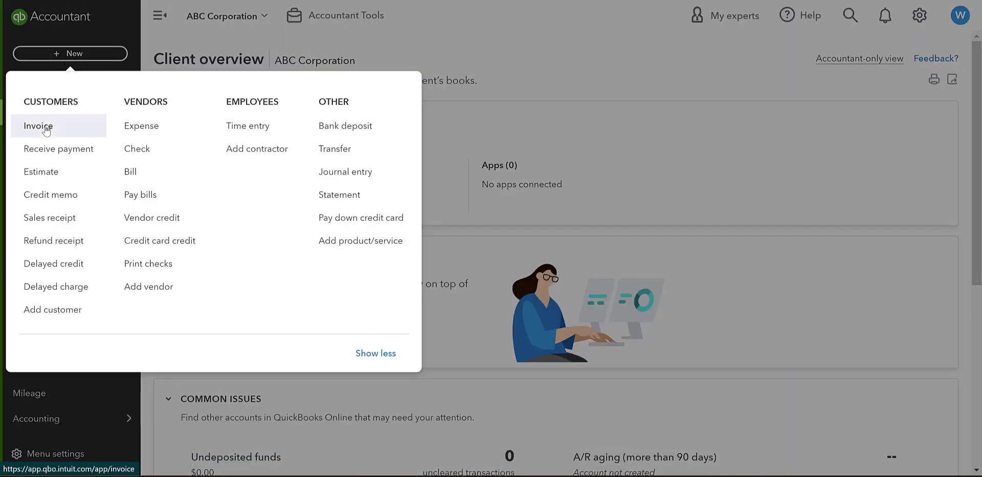
pyautogui.click(124, 30)
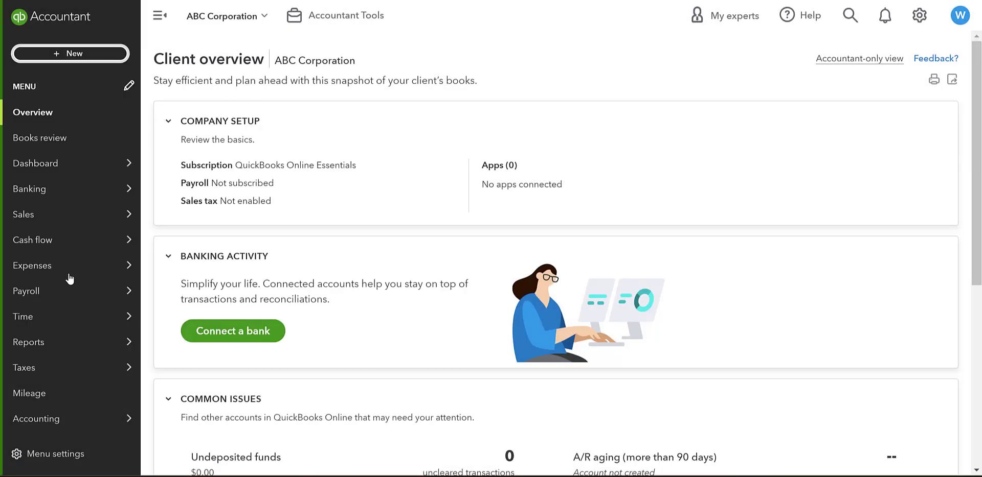
pyautogui.moveTo(49, 221)
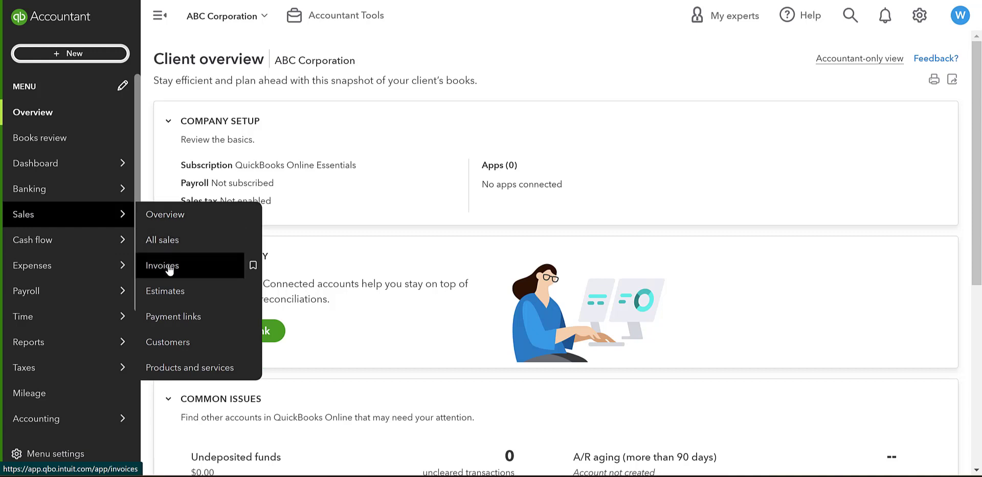
pyautogui.click(169, 270)
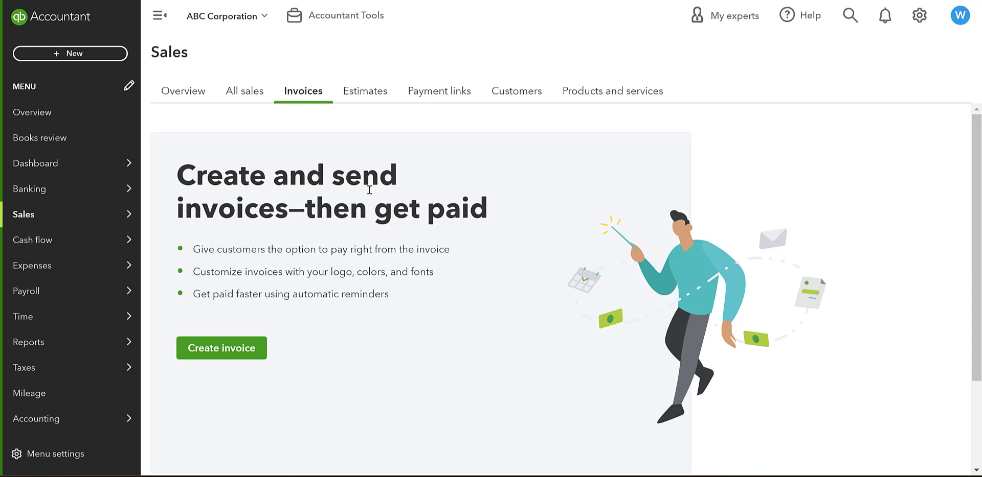
# Step: Start a new invoice #1001 and bring up its customer choices
pyautogui.click(76, 54)
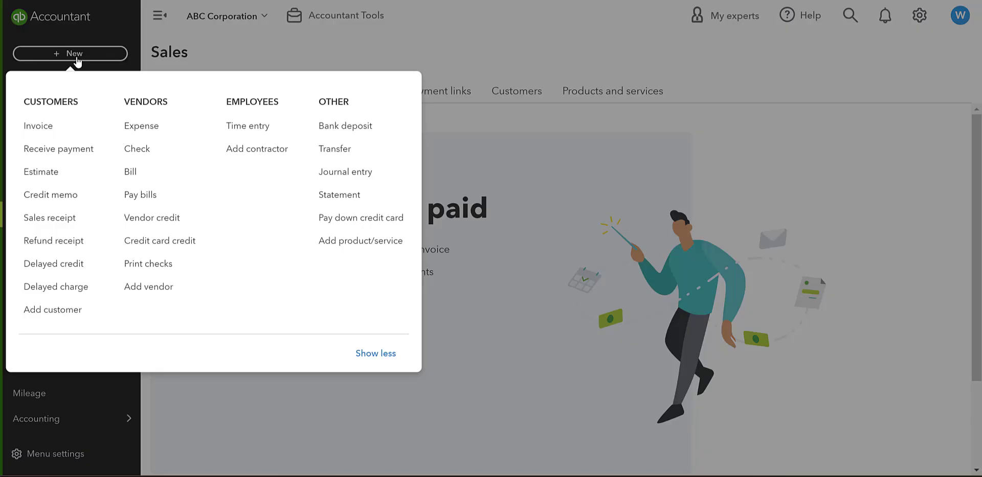
pyautogui.click(48, 131)
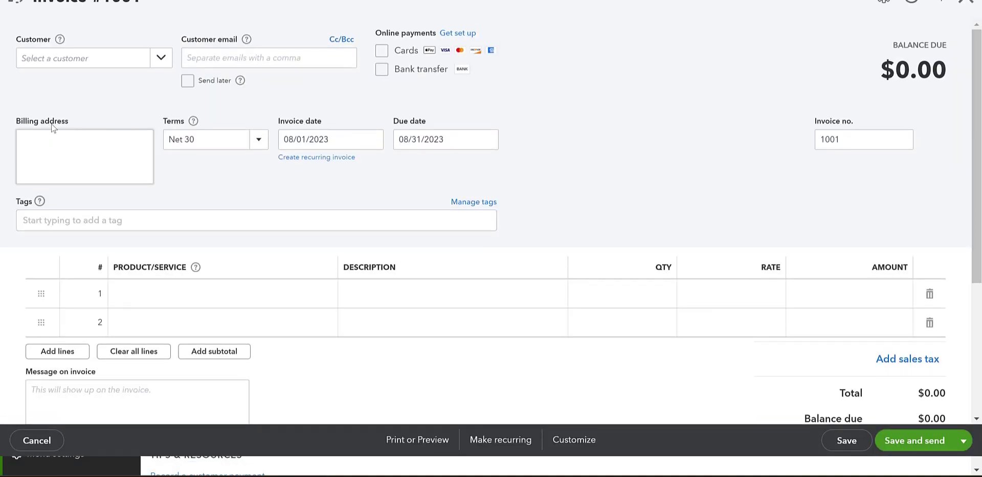
pyautogui.click(60, 80)
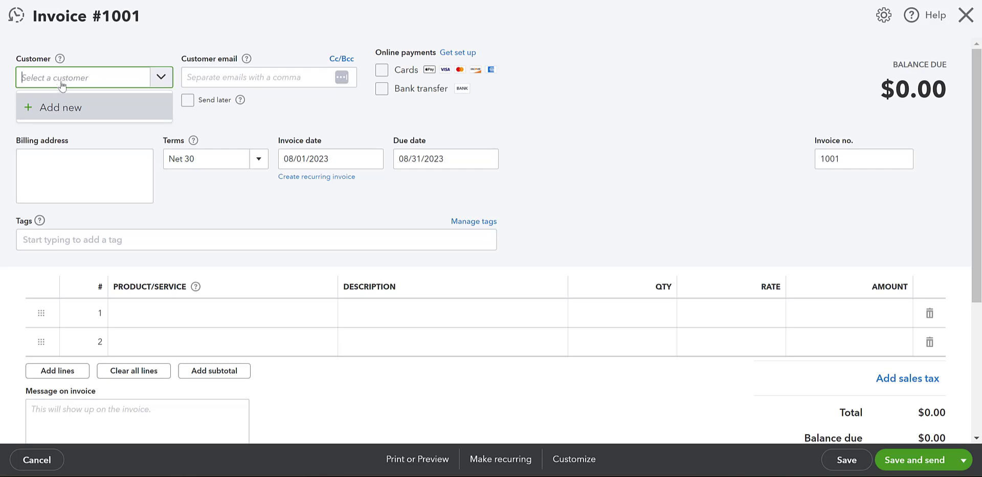
# Step: Choose to add a new customer from the invoice's customer list and begin filling the blank form
pyautogui.click(60, 106)
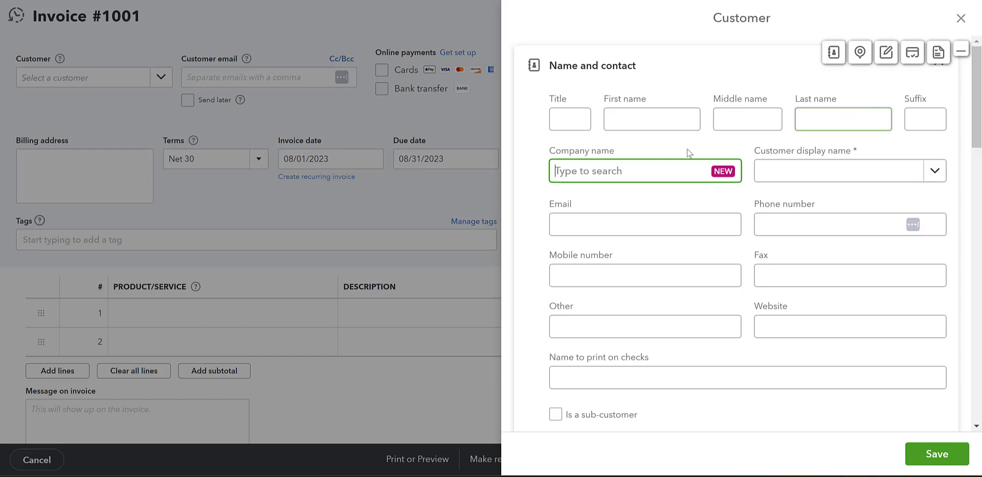
pyautogui.click(632, 116)
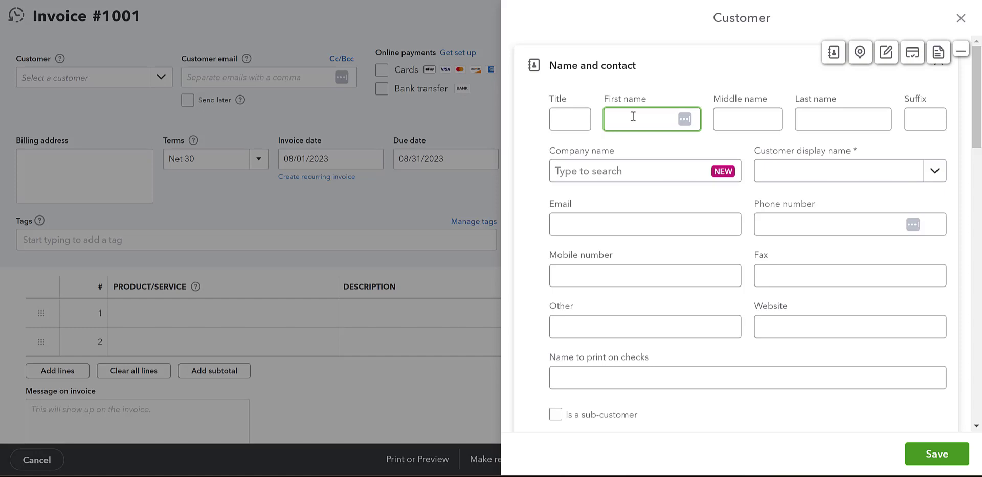
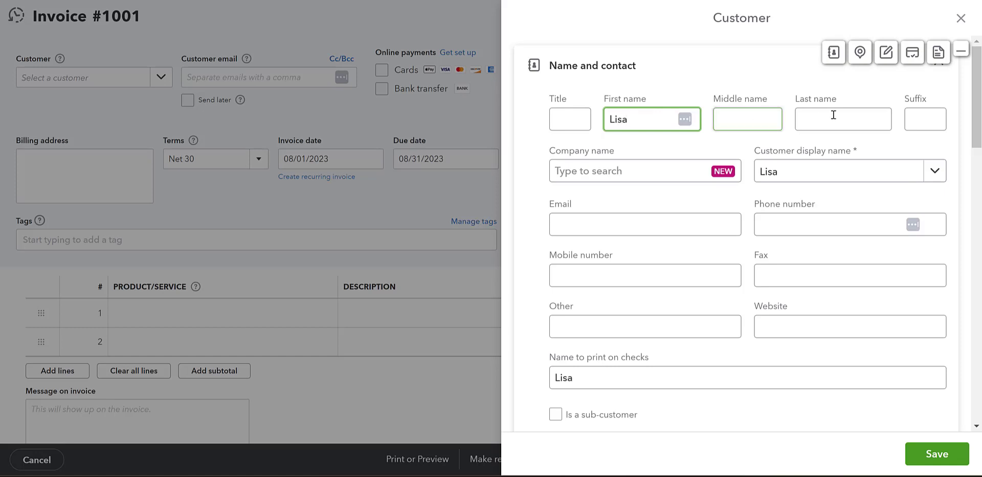
# Step: Enter the contact's first and last name and company name Unlimited Company
pyautogui.click(833, 115)
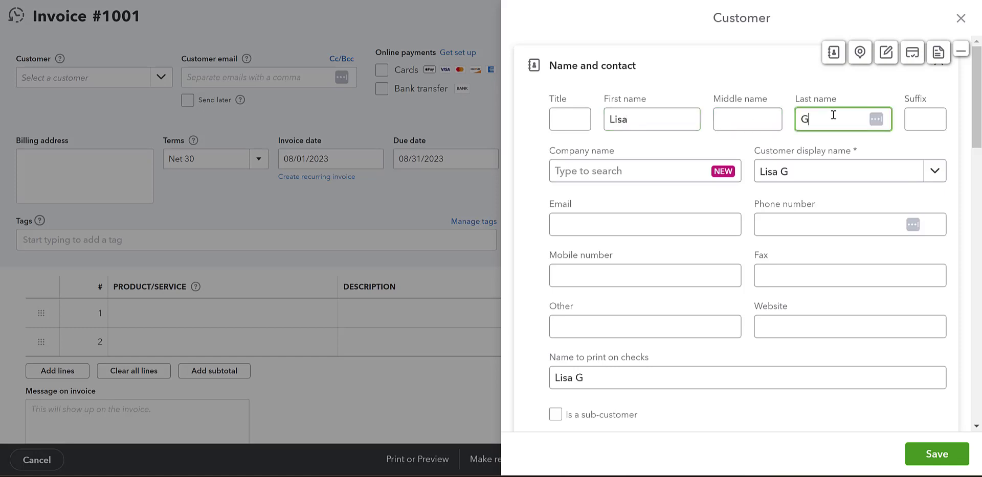
pyautogui.click(639, 171)
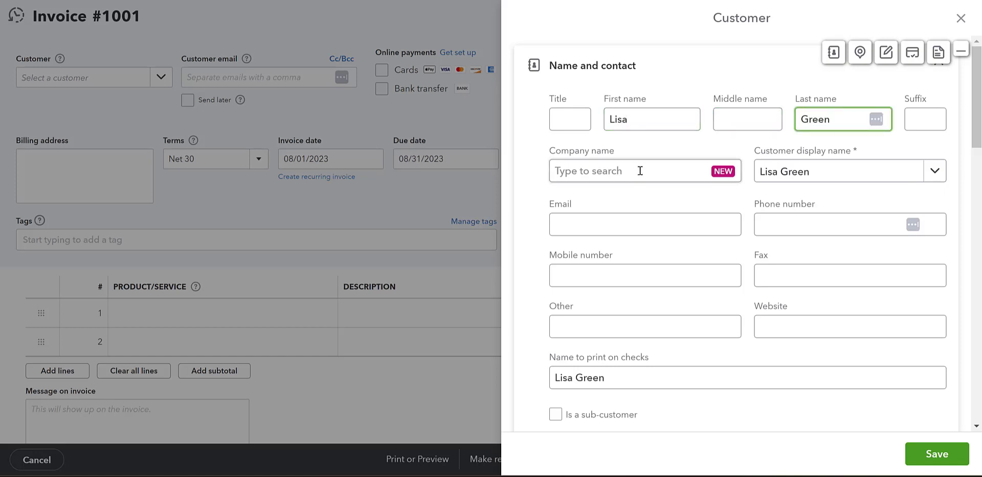
pyautogui.click(640, 171)
pyautogui.write('Unlimited ')
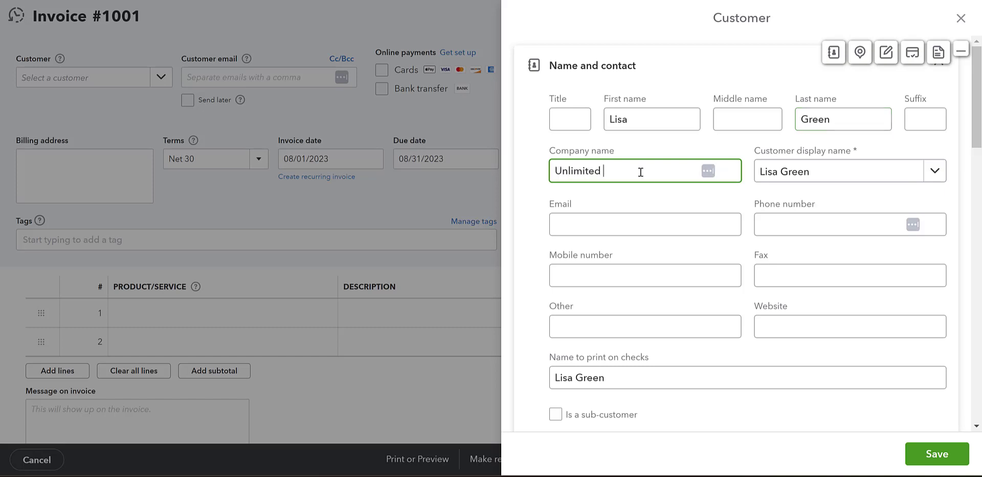
pyautogui.write('Compa')
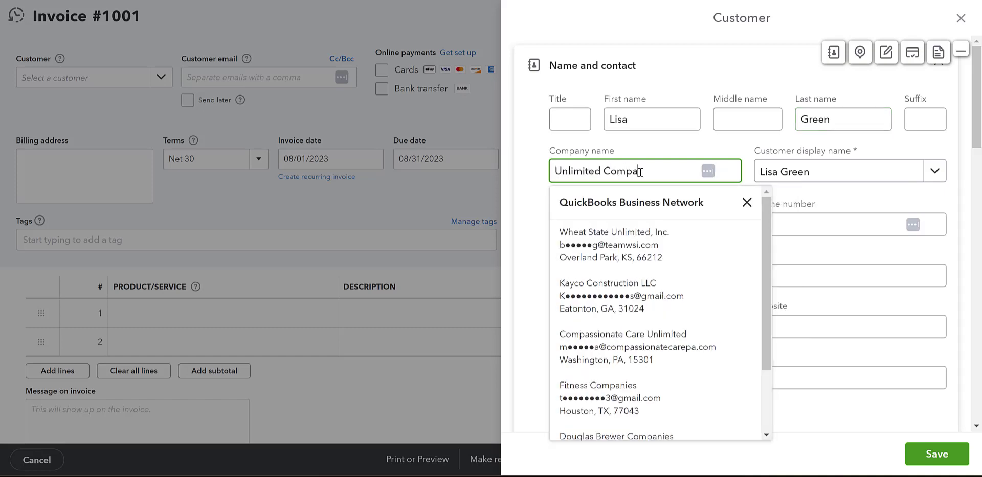
pyautogui.write('ny')
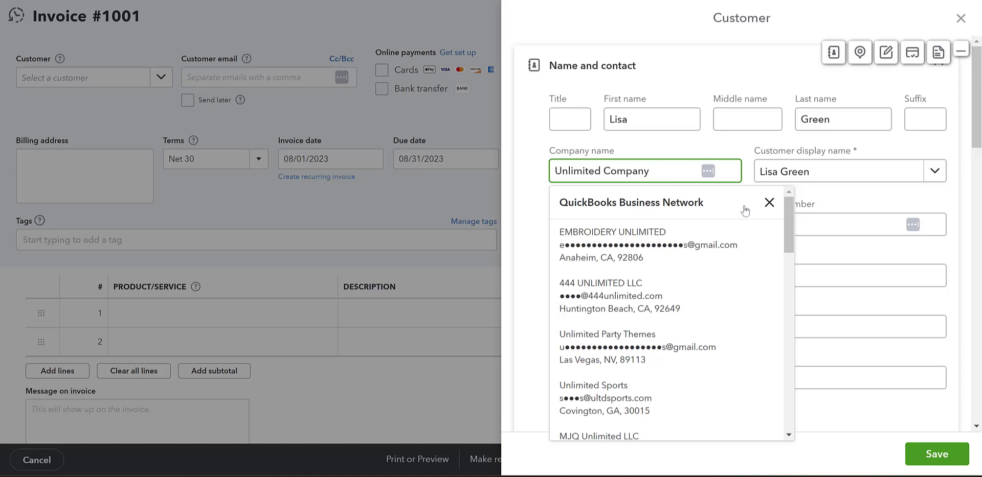
# Step: Enter the customer's phone number, dismissing the business network suggestions
pyautogui.click(769, 205)
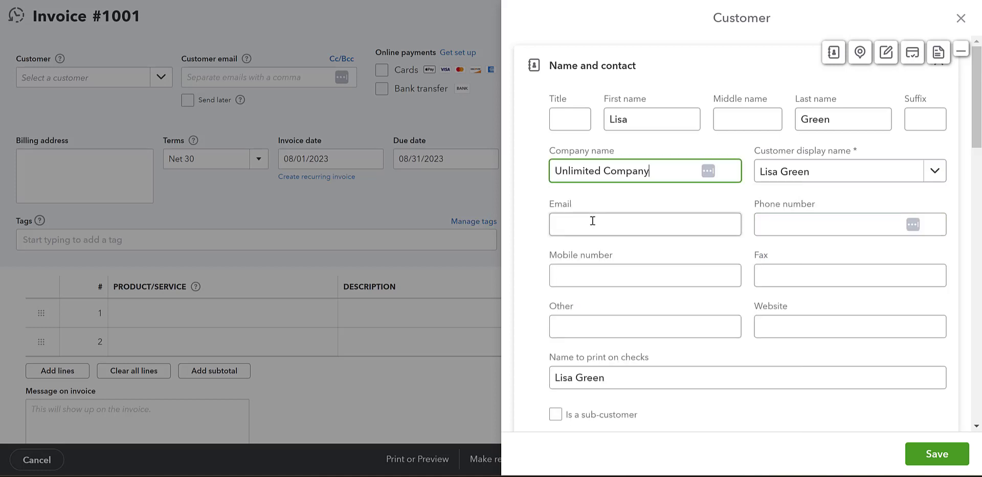
pyautogui.click(592, 221)
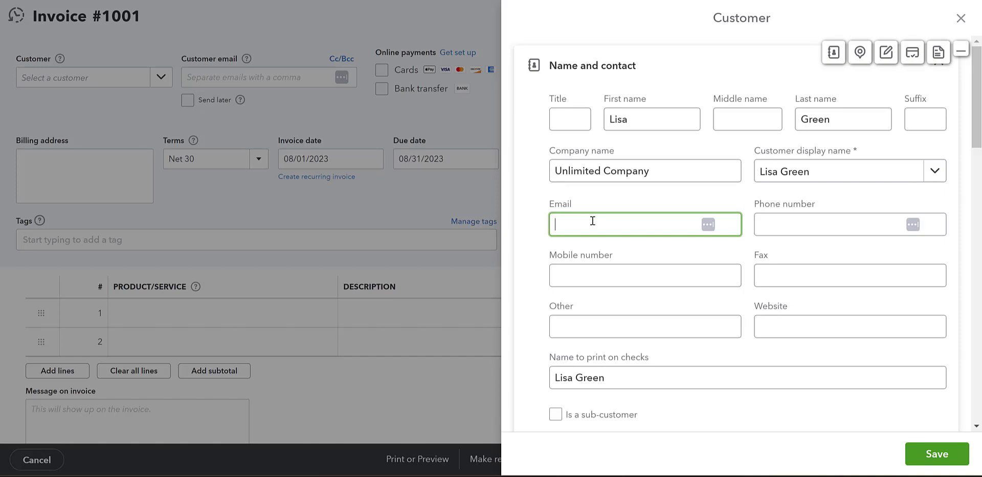
pyautogui.click(791, 223)
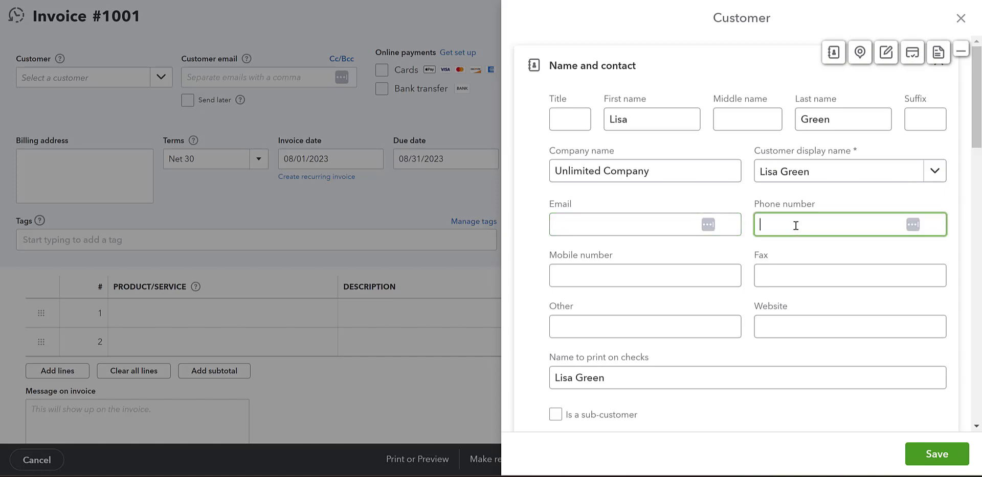
pyautogui.write('5555551234')
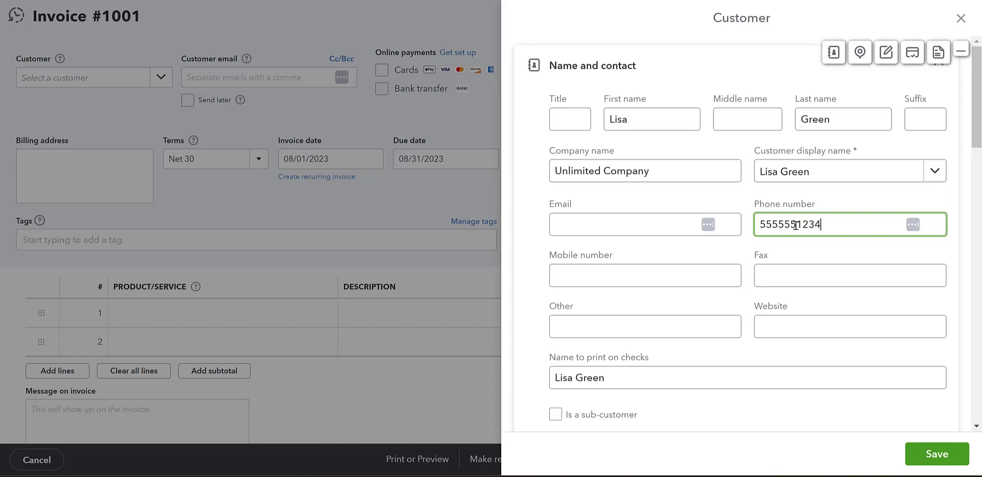
pyautogui.click(708, 284)
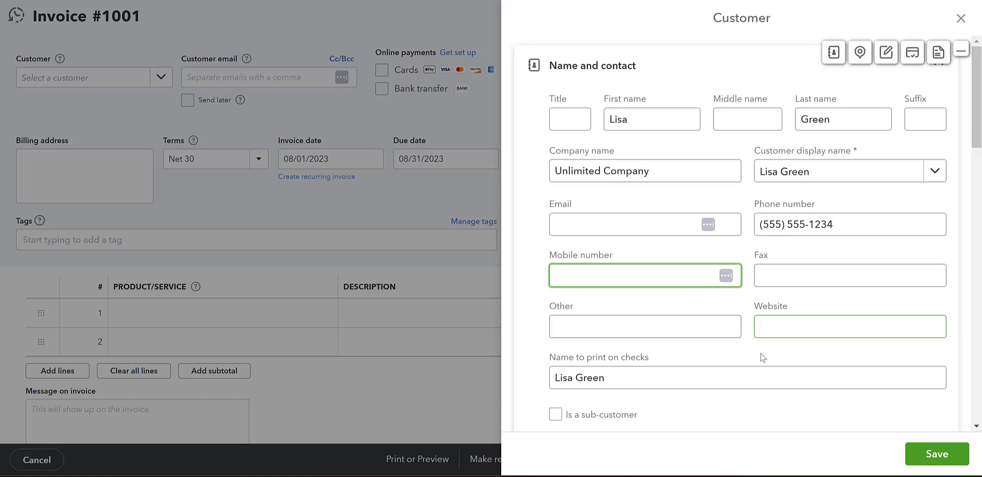
# Step: Set the customer display name to Unlimited Company
pyautogui.click(830, 177)
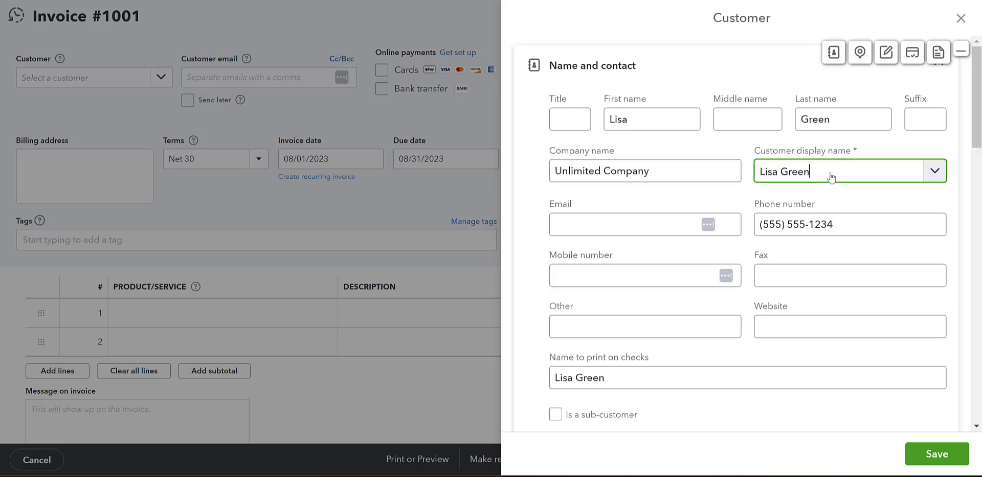
pyautogui.click(810, 180)
pyautogui.click(813, 176)
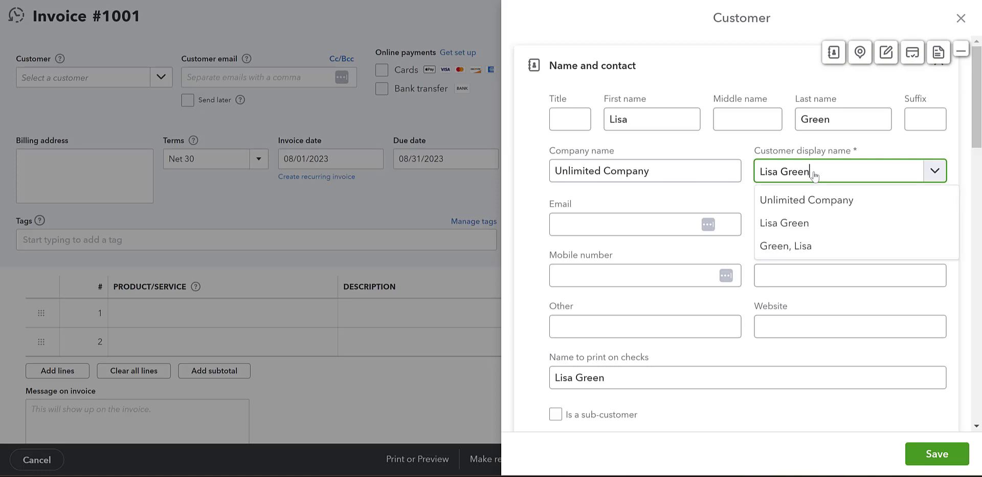
pyautogui.click(812, 200)
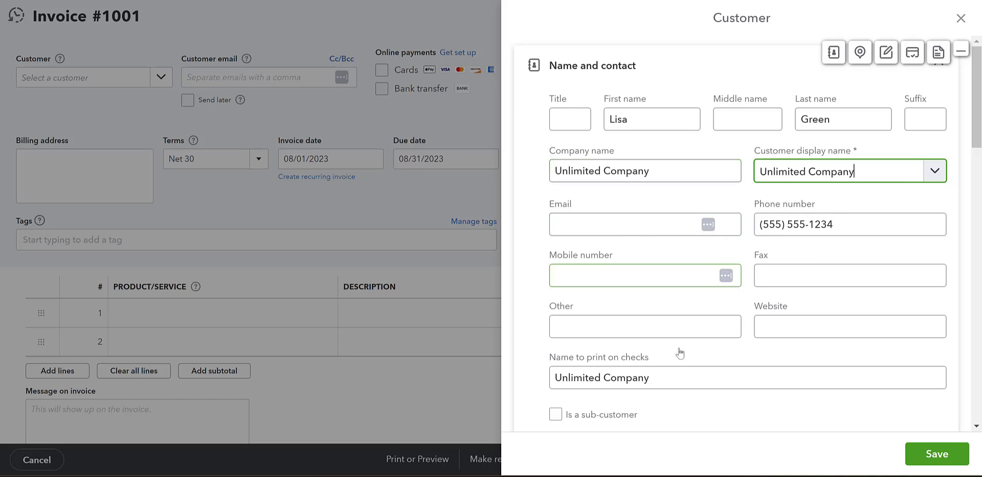
# Step: Enter the customer's billing street address and city
pyautogui.scroll(-3, 675, 353)
pyautogui.scroll(-3, 648, 325)
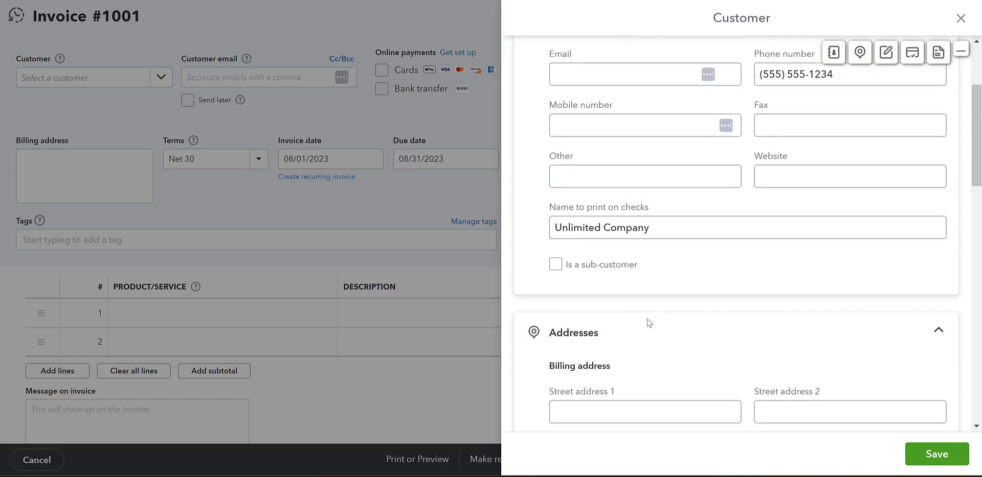
pyautogui.click(643, 307)
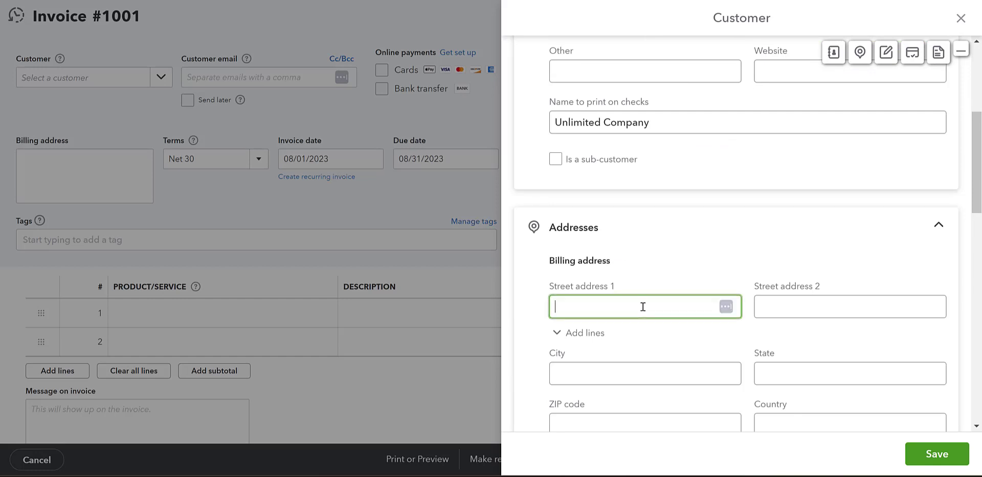
pyautogui.write('123 Blue Ave')
pyautogui.click(621, 375)
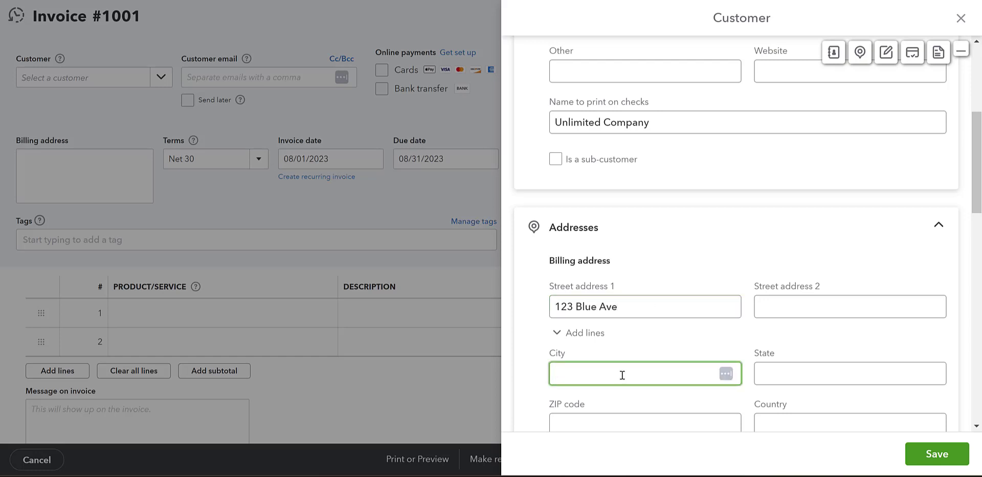
pyautogui.write('c')
pyautogui.press('BackSpace')
pyautogui.write('Columbus')
# Step: Enter the billing state and ZIP code, keeping shipping the same as billing
pyautogui.click(765, 375)
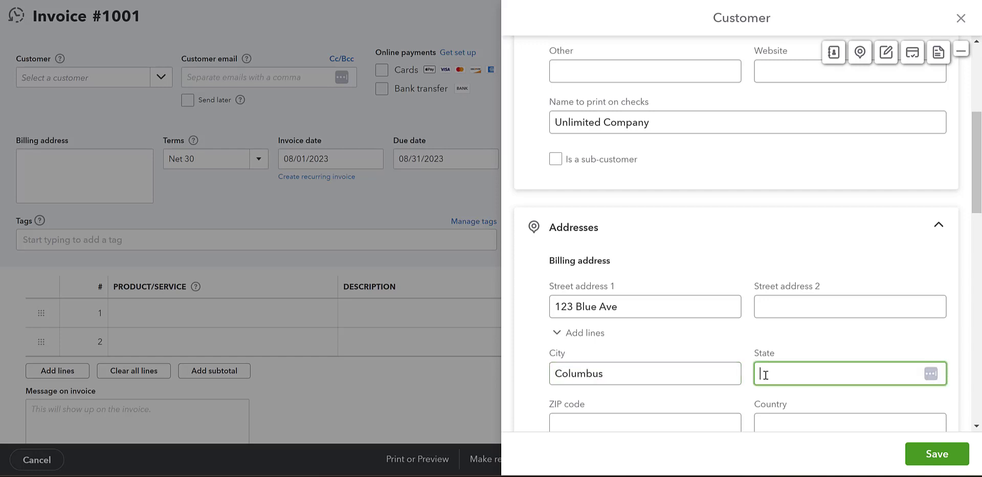
pyautogui.write('OH')
pyautogui.click(745, 349)
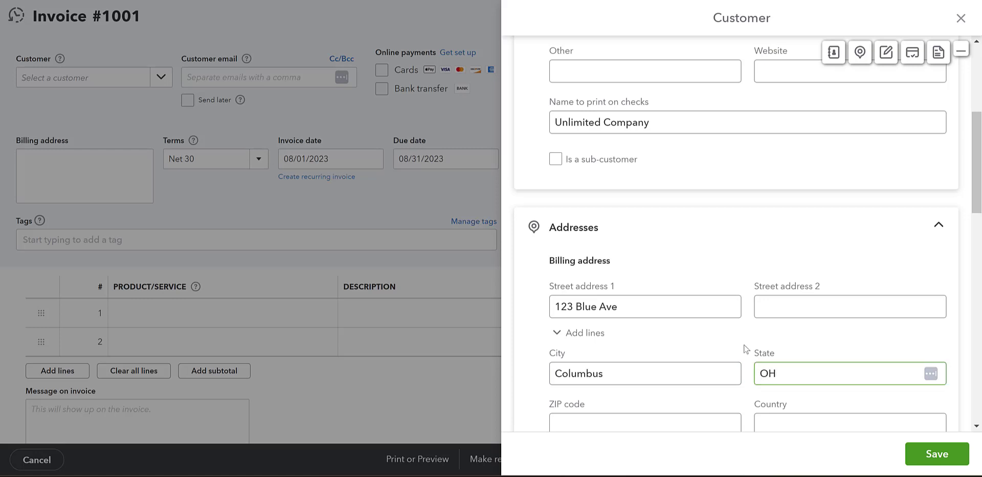
pyautogui.scroll(-1, 745, 349)
pyautogui.scroll(-2, 741, 350)
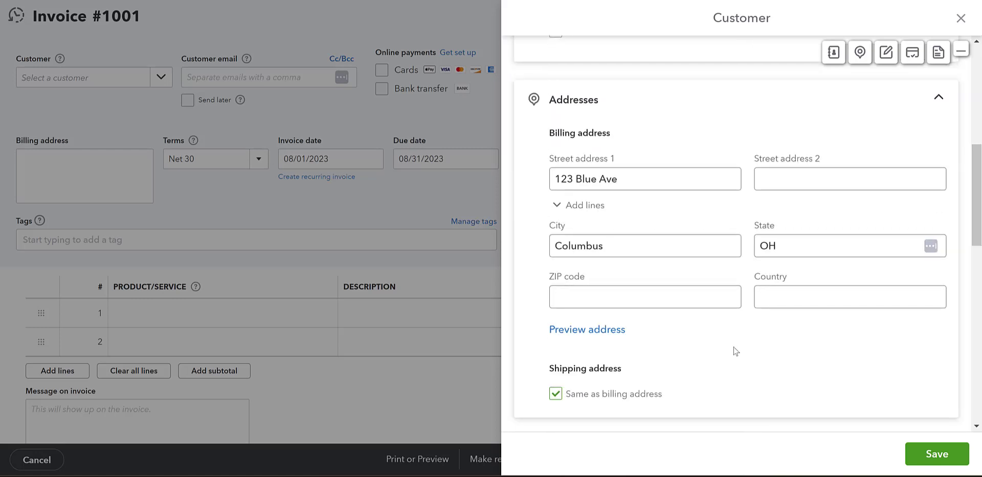
pyautogui.click(702, 294)
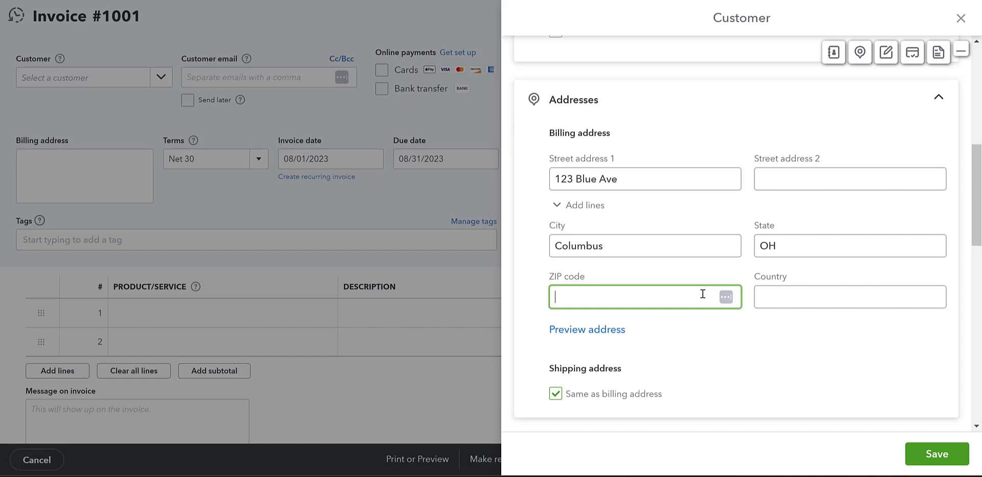
pyautogui.write('43012')
pyautogui.click(778, 297)
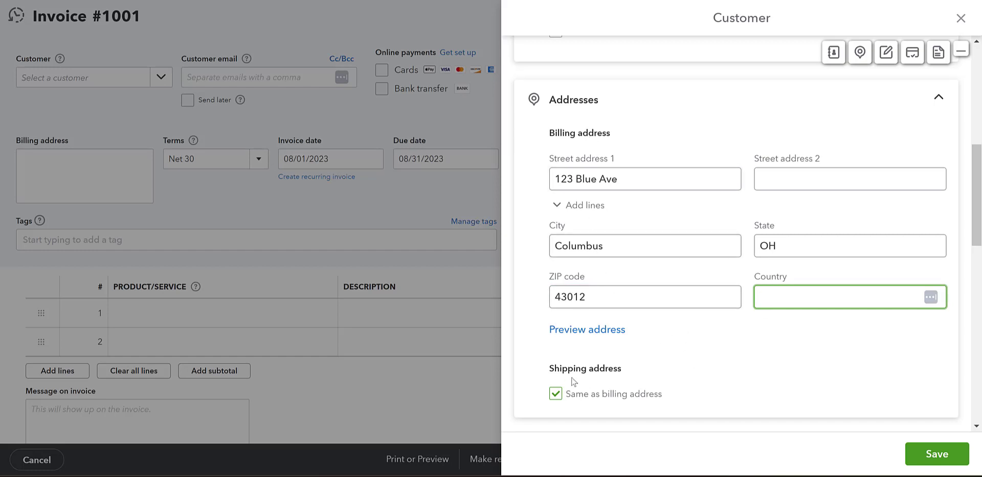
pyautogui.scroll(-1, 571, 379)
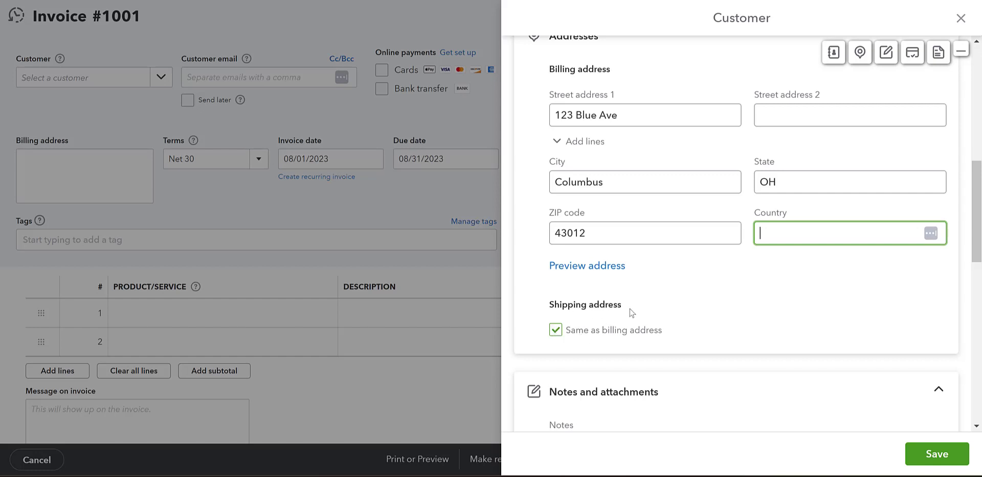
pyautogui.scroll(-2, 632, 313)
pyautogui.scroll(1, 646, 300)
pyautogui.scroll(-2, 654, 292)
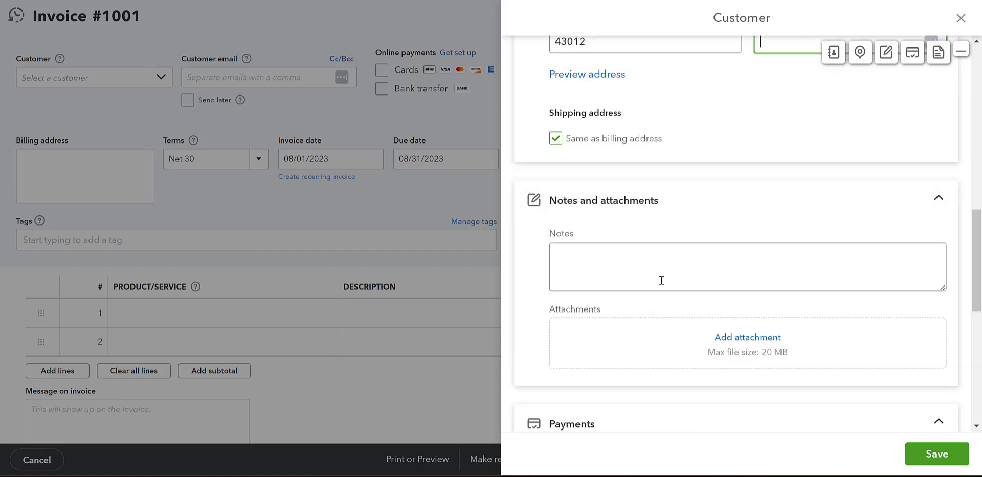
# Step: Add a customer note identifying the contact as the purchasing manager
pyautogui.click(664, 275)
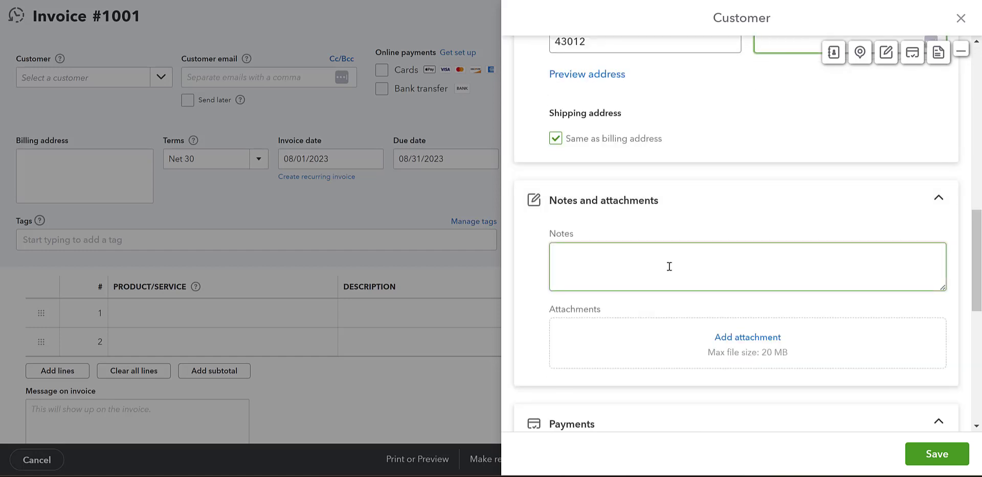
pyautogui.click(668, 266)
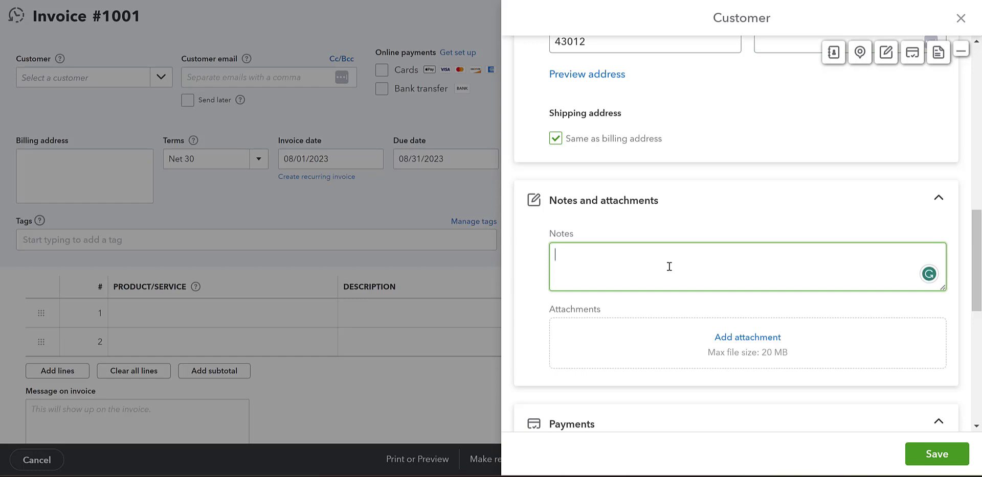
pyautogui.write('Lisa is the purchasi')
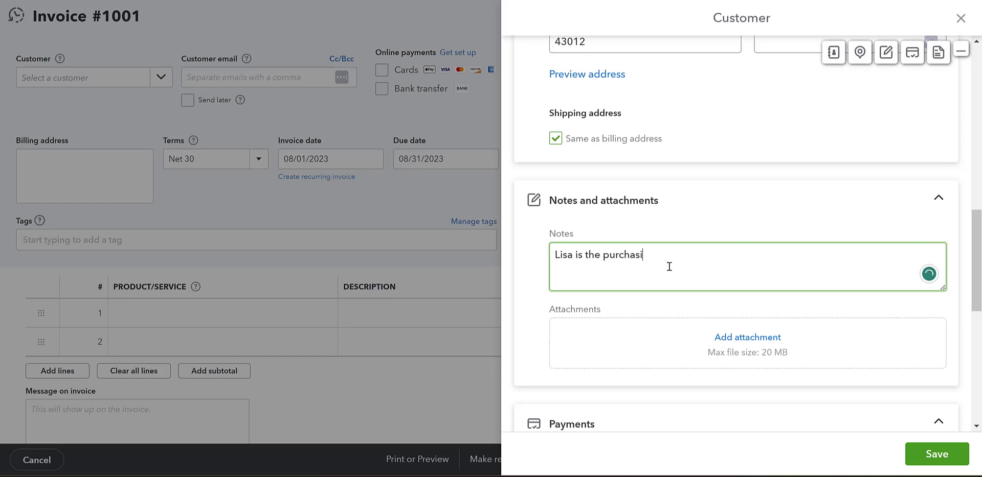
pyautogui.write('ng manager')
pyautogui.scroll(-3, 681, 272)
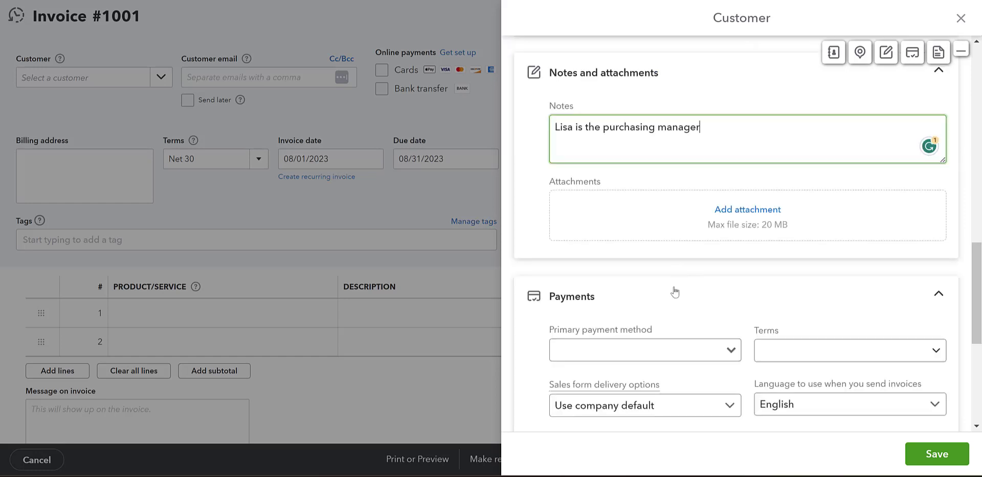
pyautogui.scroll(-1, 675, 291)
# Step: Set Check as the primary payment method and Due on receipt as terms
pyautogui.click(678, 280)
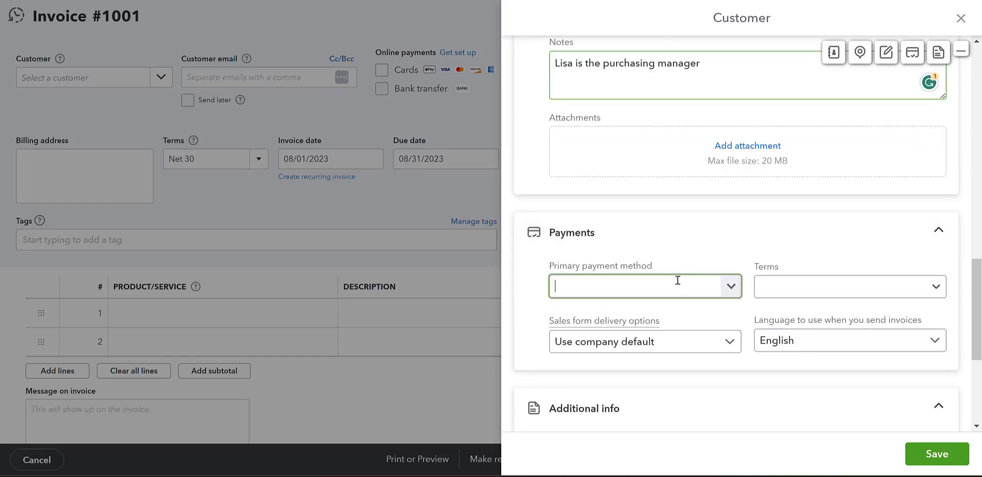
pyautogui.click(729, 297)
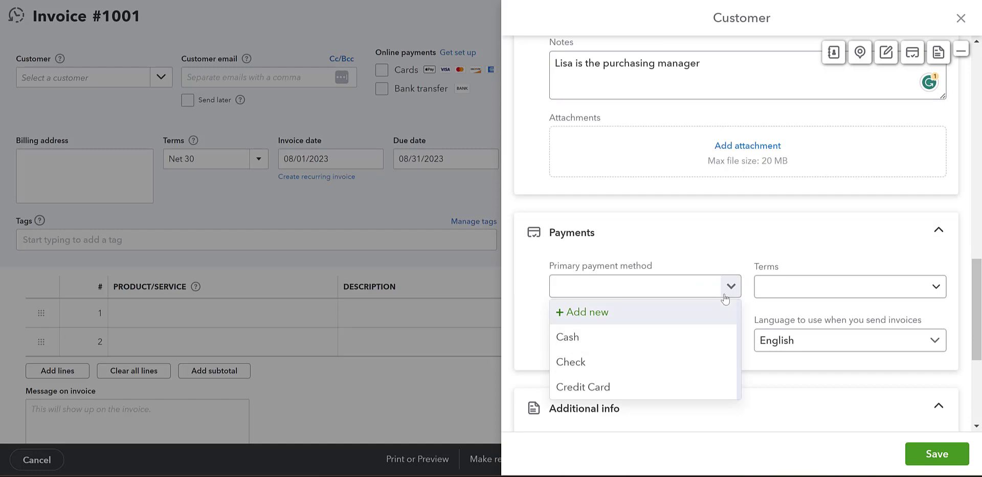
pyautogui.click(572, 362)
pyautogui.click(872, 288)
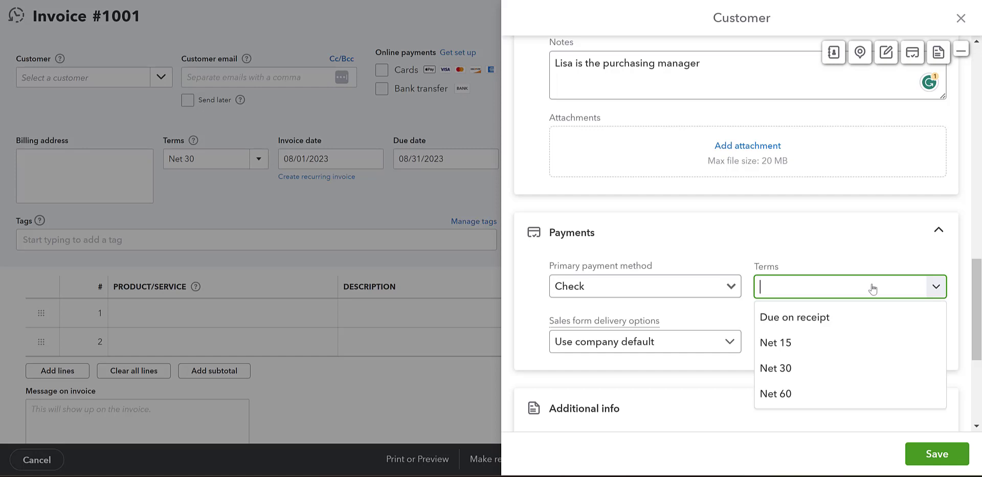
pyautogui.click(840, 314)
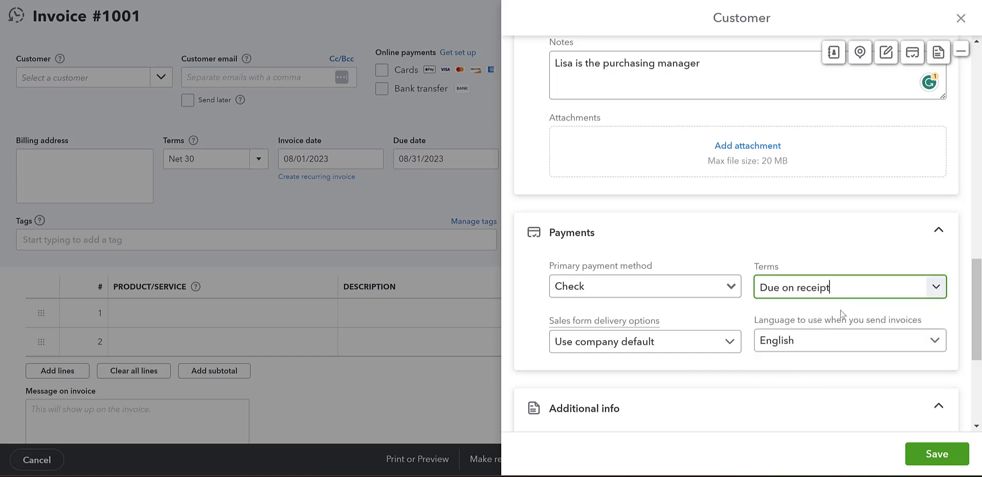
pyautogui.click(846, 239)
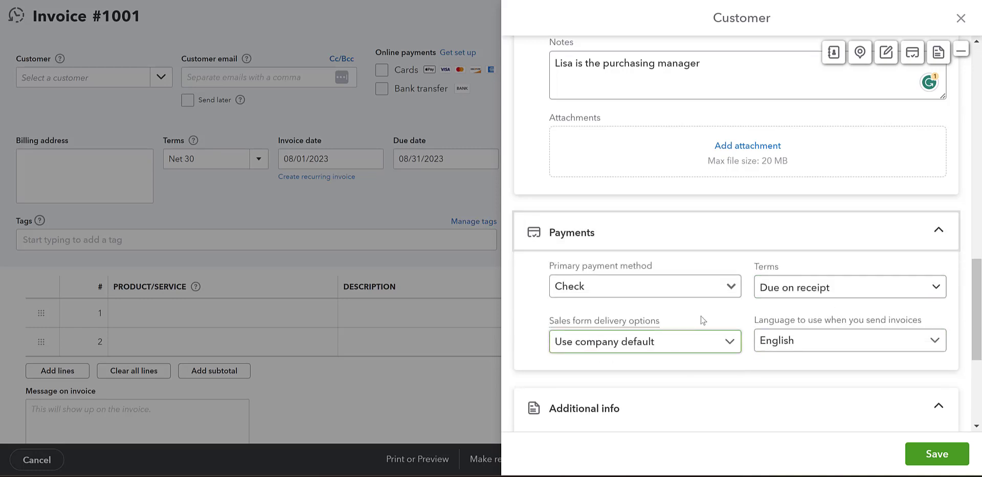
# Step: Keep sales form delivery at Use company default and save the new customer
pyautogui.scroll(-3, 713, 332)
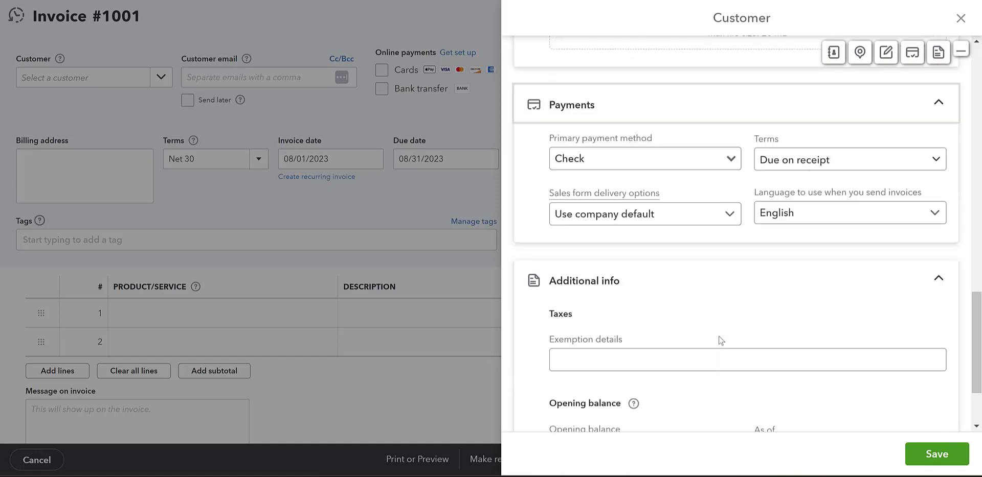
pyautogui.click(714, 224)
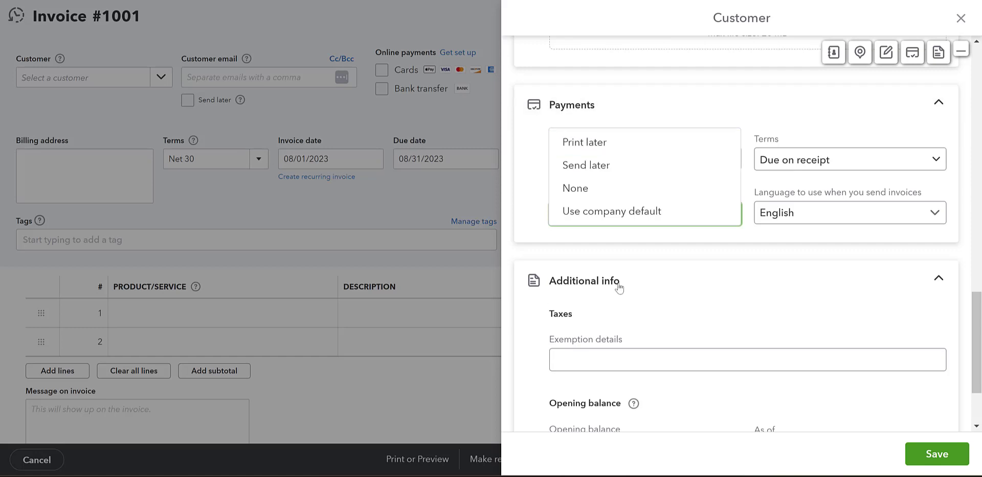
pyautogui.click(646, 261)
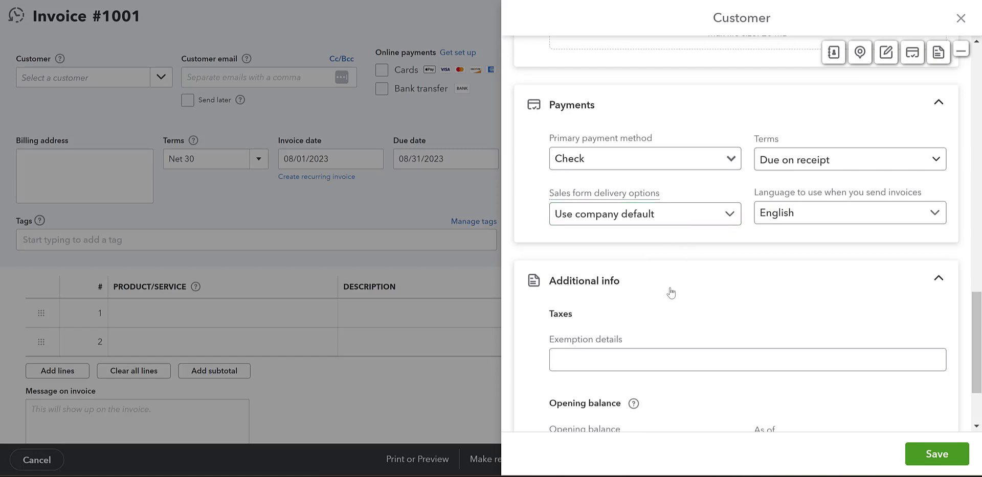
pyautogui.scroll(-2, 686, 292)
pyautogui.scroll(-2, 708, 284)
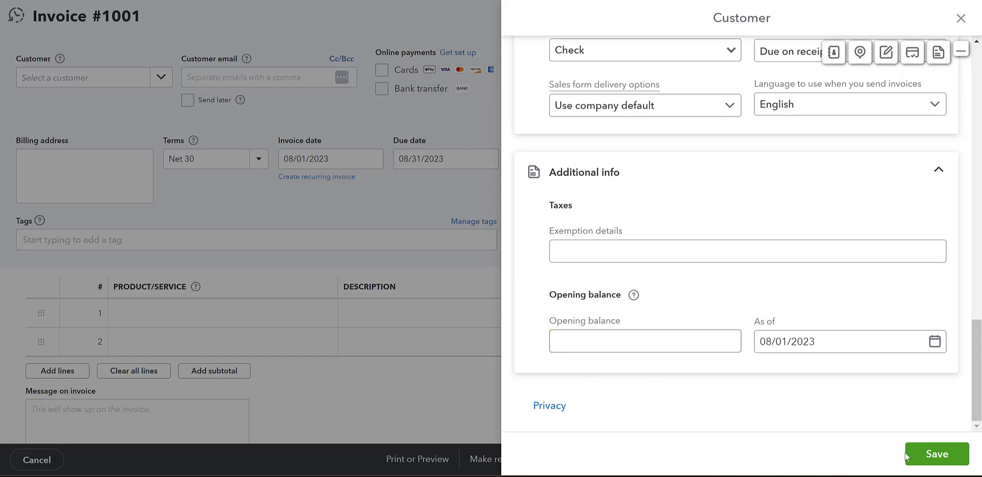
pyautogui.click(913, 464)
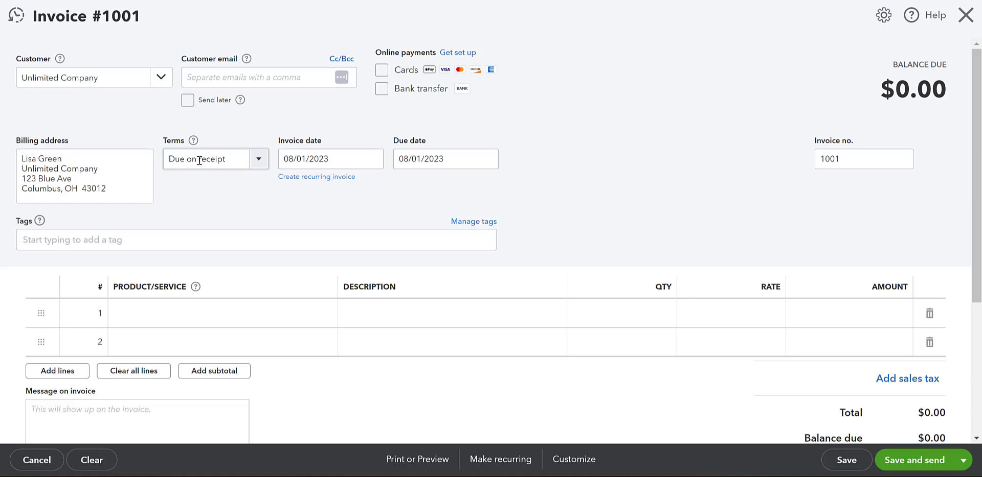
# Step: Change the invoice terms to Net 30, making it due 08/31/2023
pyautogui.click(259, 159)
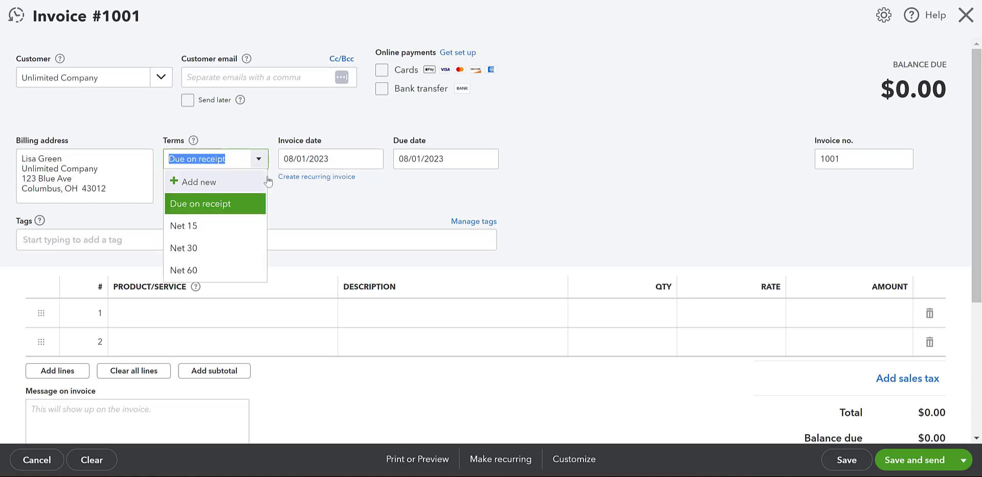
pyautogui.click(190, 248)
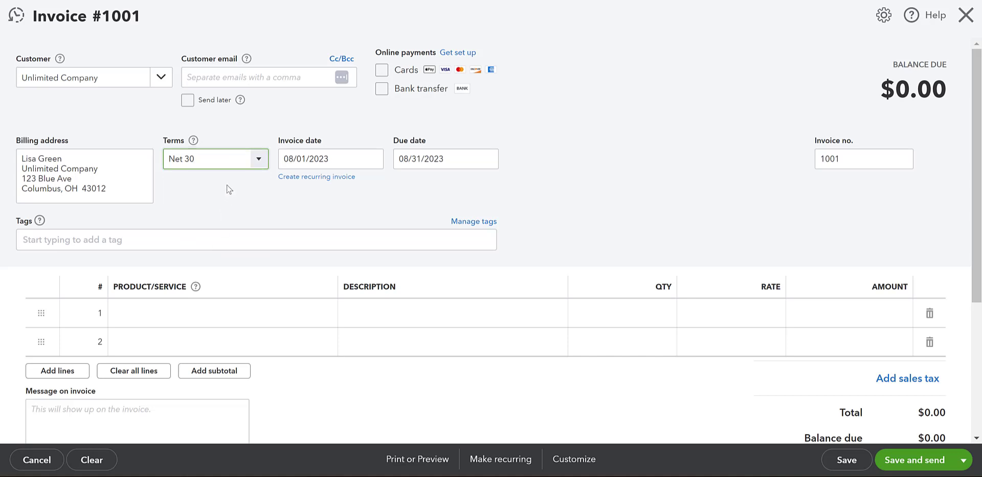
# Step: Leave the invoice number at 1001 and show the first line's product choices
pyautogui.click(846, 160)
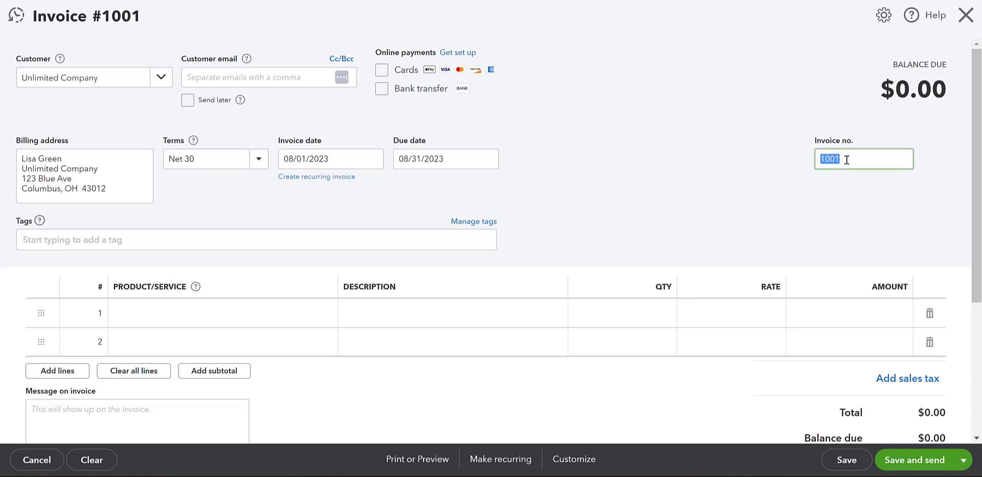
pyautogui.click(846, 160)
pyautogui.scroll(-2, 471, 252)
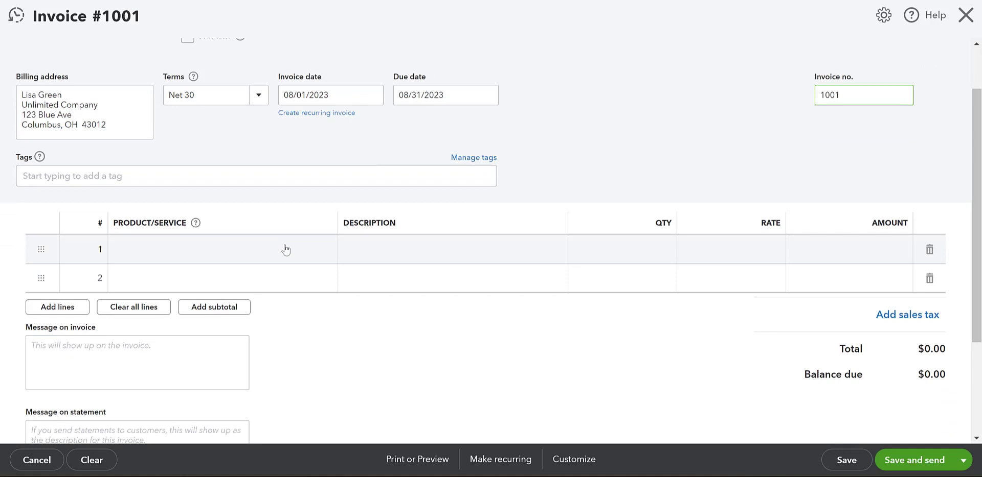
pyautogui.click(286, 250)
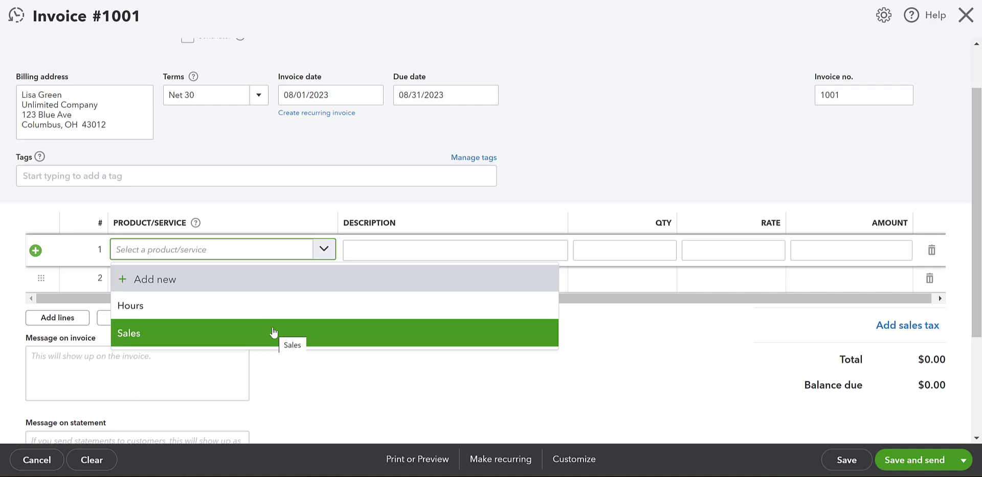
# Step: Fill line 1 with Sales, 'Product number 1578', quantity 10 at rate 175
pyautogui.click(273, 333)
pyautogui.click(389, 254)
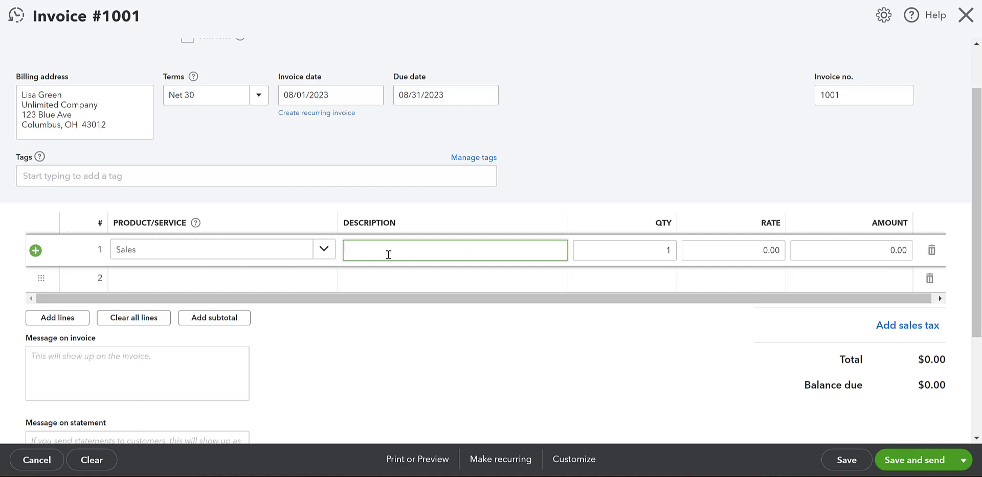
pyautogui.write('Product number 1578')
pyautogui.click(586, 251)
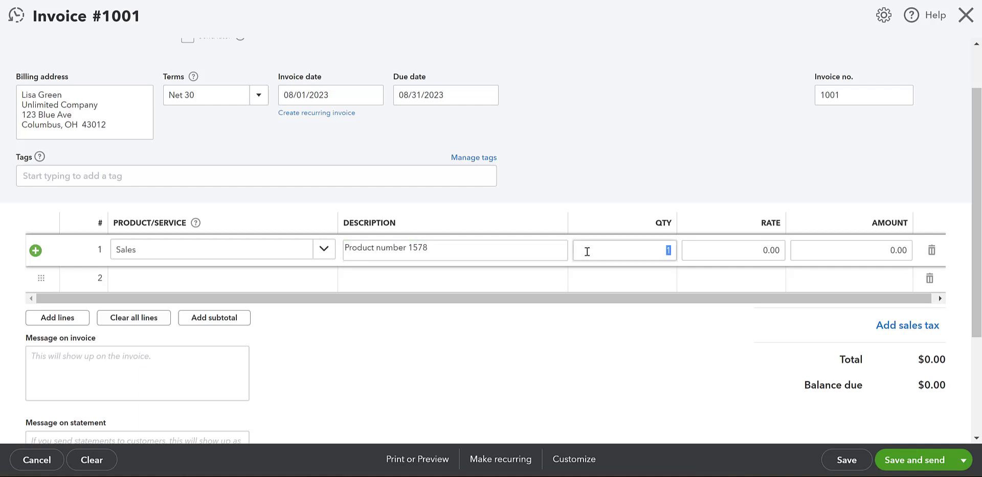
pyautogui.write('10')
pyautogui.click(706, 250)
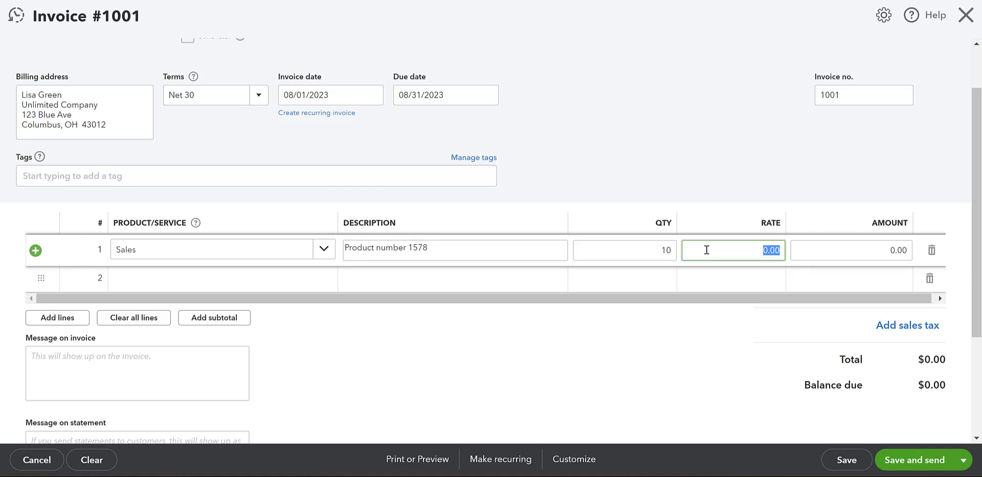
pyautogui.write('175')
pyautogui.click(731, 150)
pyautogui.click(131, 284)
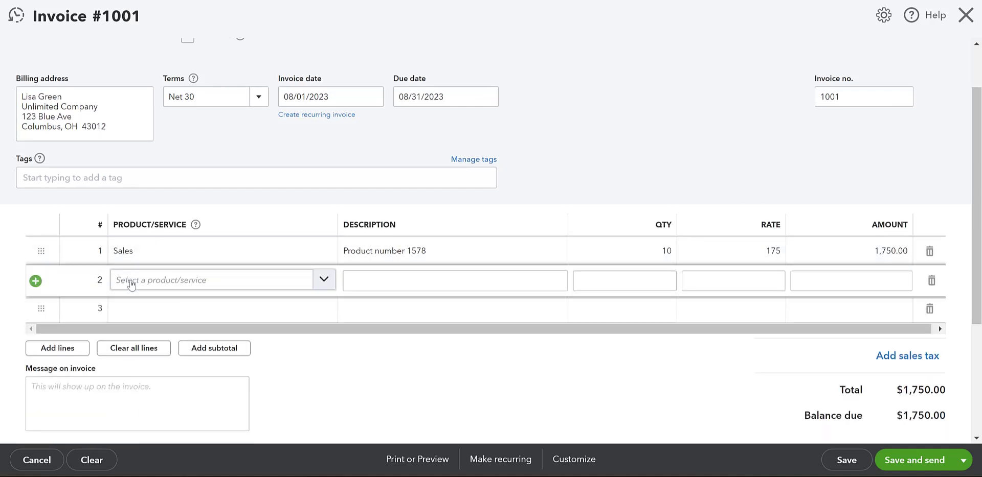
# Step: Fill line 2 with Hours, 'Installation of product 1578', quantity 3.5 at rate 75
pyautogui.click(126, 339)
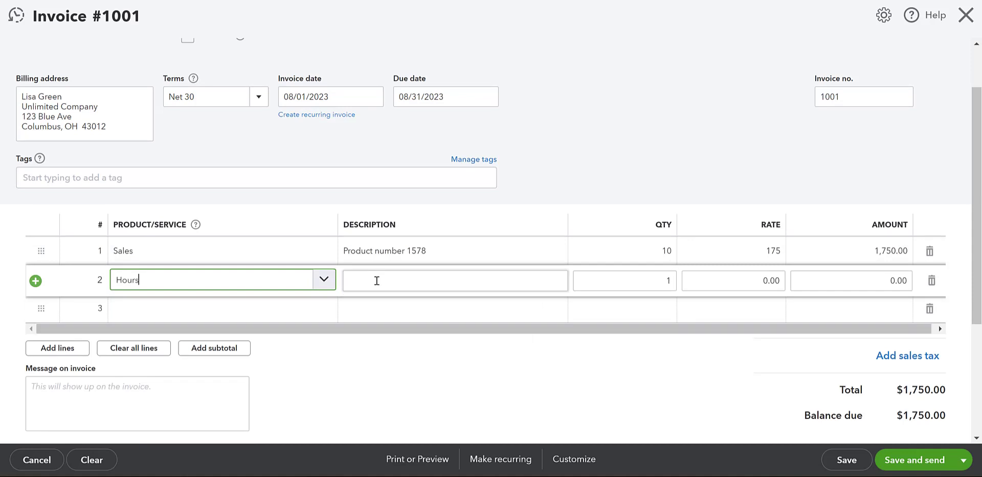
pyautogui.click(376, 281)
pyautogui.write('In')
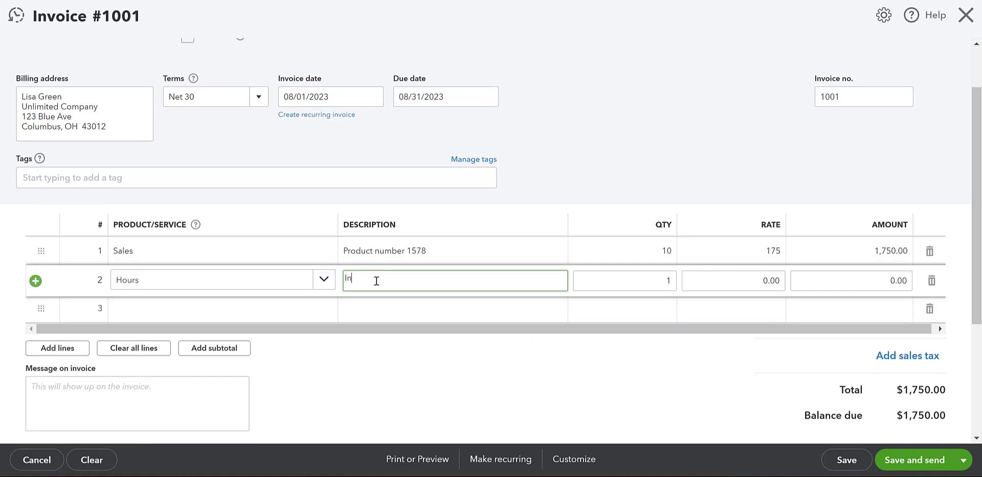
pyautogui.write('stallation of product 1578')
pyautogui.click(622, 285)
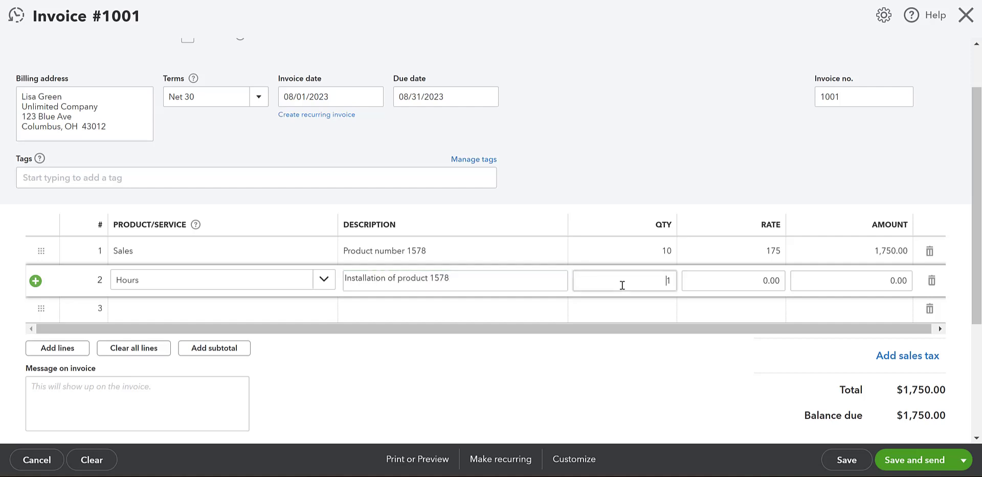
pyautogui.doubleClick(622, 285)
pyautogui.write('3.5')
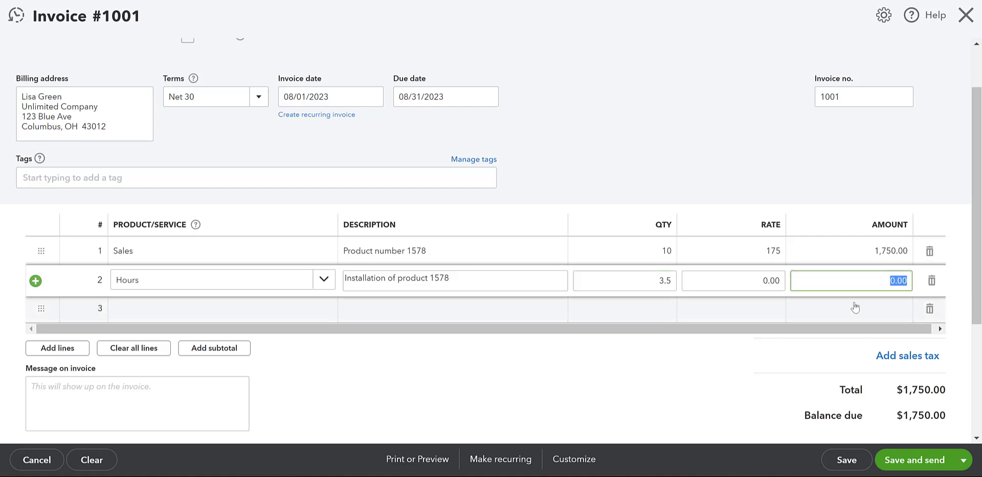
pyautogui.click(774, 281)
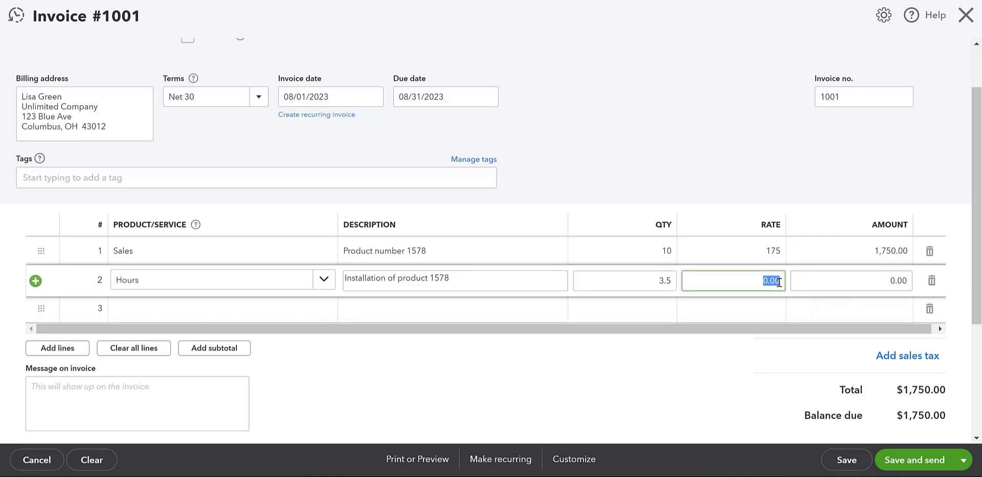
pyautogui.write('75')
pyautogui.click(688, 164)
pyautogui.scroll(-1, 769, 330)
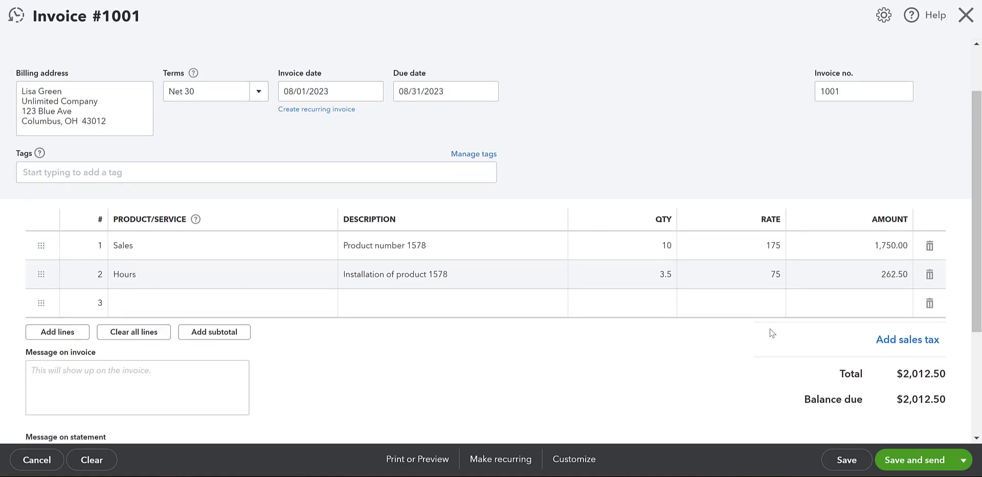
pyautogui.scroll(-1, 777, 299)
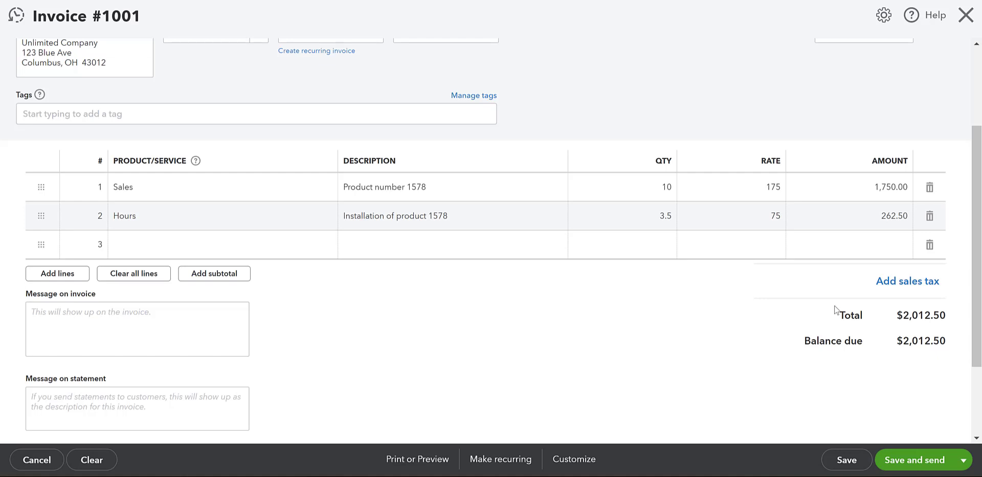
pyautogui.scroll(-2, 322, 331)
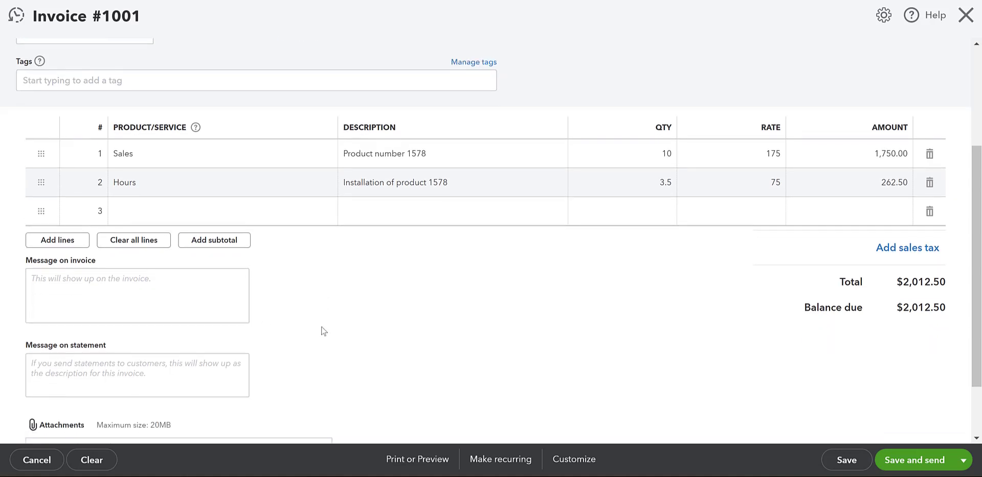
pyautogui.scroll(-3, 322, 331)
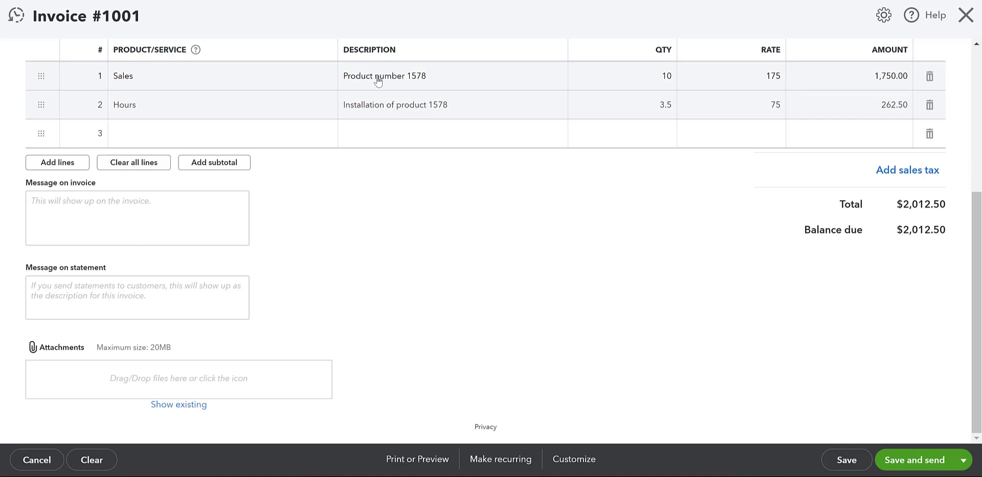
# Step: Type 'Installtion date scheduled for September 15th' into the Message on invoice box
pyautogui.click(188, 213)
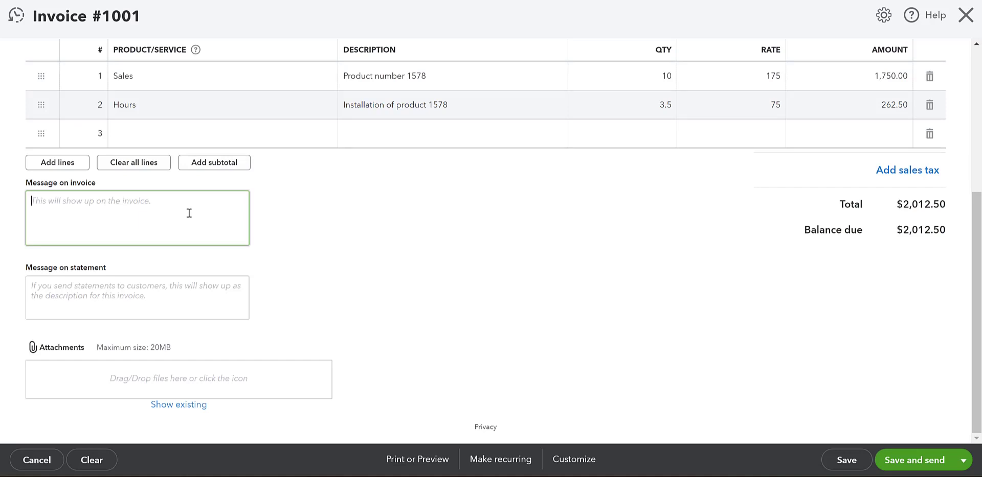
pyautogui.write('Instal')
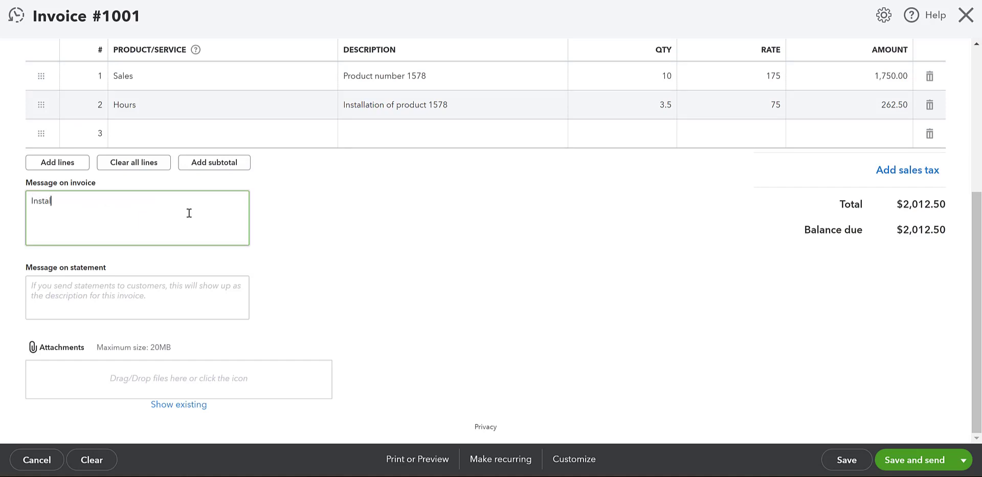
pyautogui.write('ltion date scheduled for September 15th')
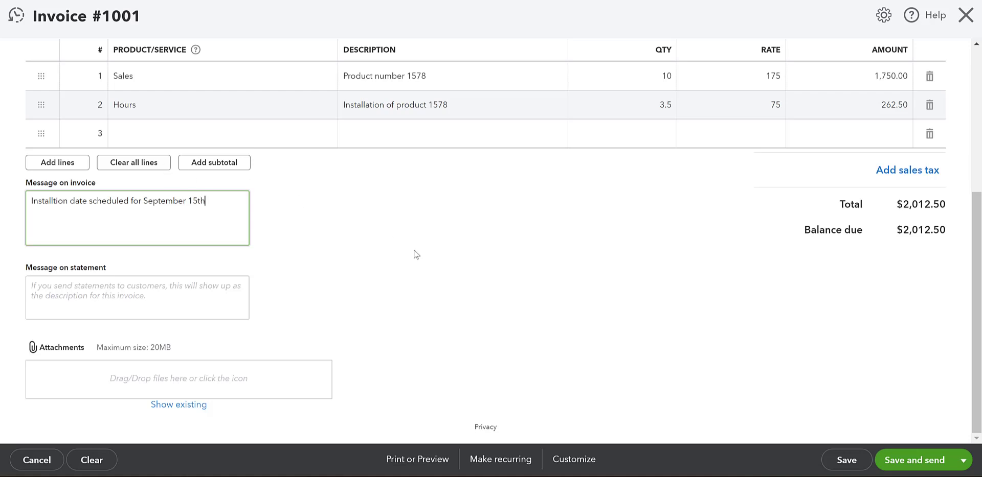
pyautogui.click(333, 227)
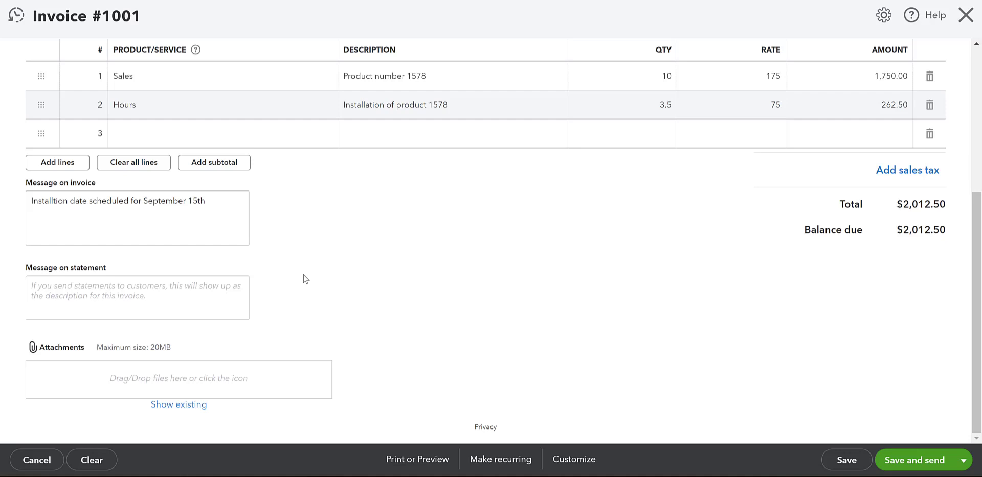
pyautogui.scroll(4, 346, 274)
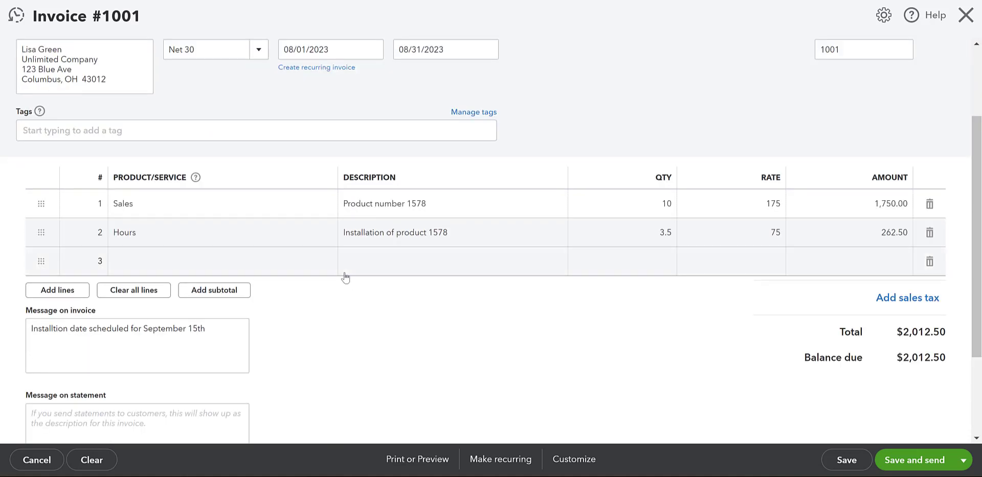
pyautogui.scroll(-1, 343, 287)
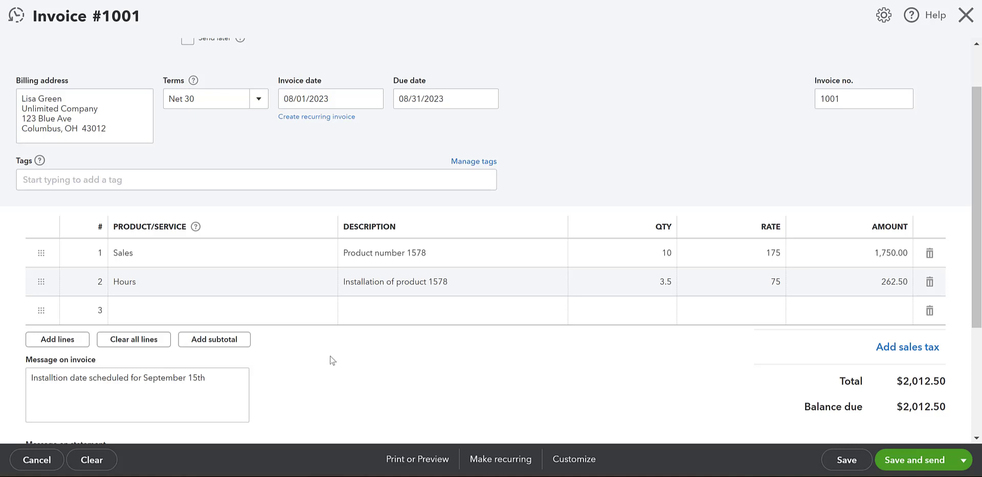
pyautogui.scroll(-1, 331, 354)
pyautogui.scroll(-2, 329, 353)
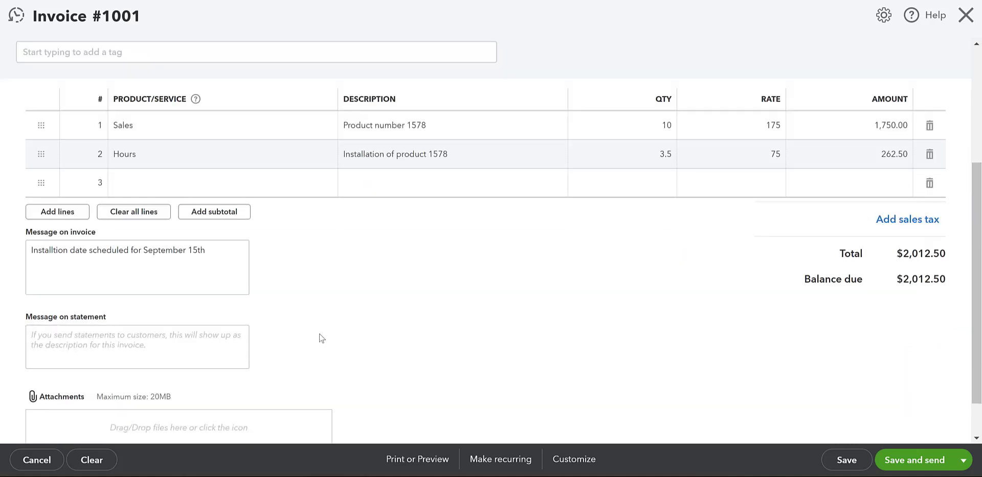
pyautogui.scroll(-1, 363, 310)
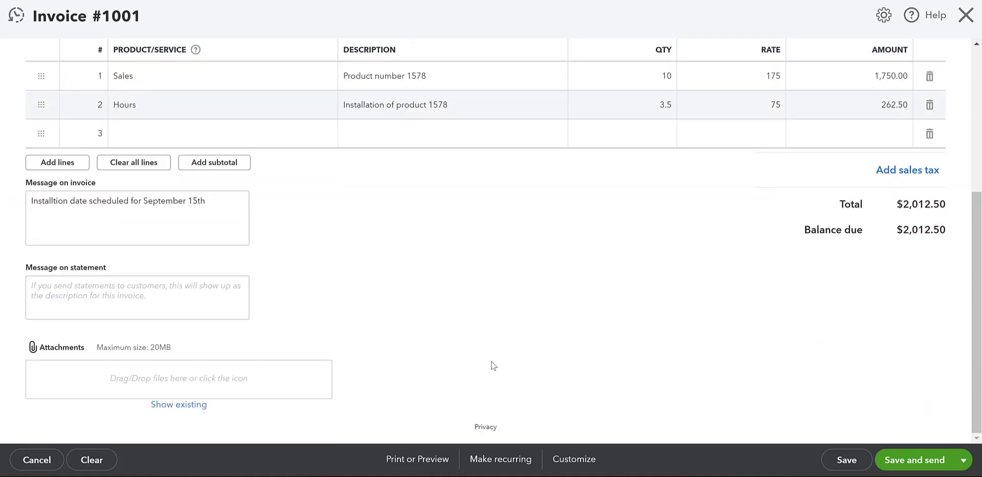
pyautogui.scroll(5, 506, 356)
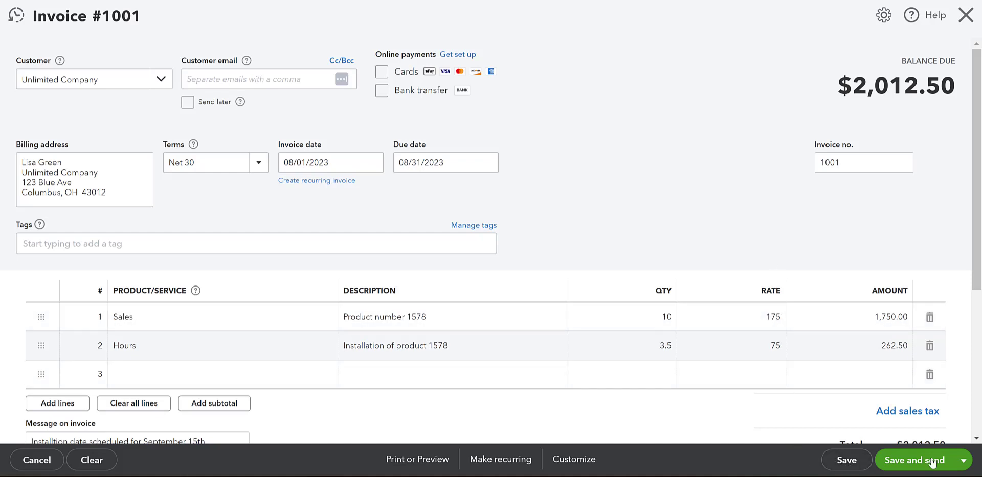
pyautogui.click(962, 461)
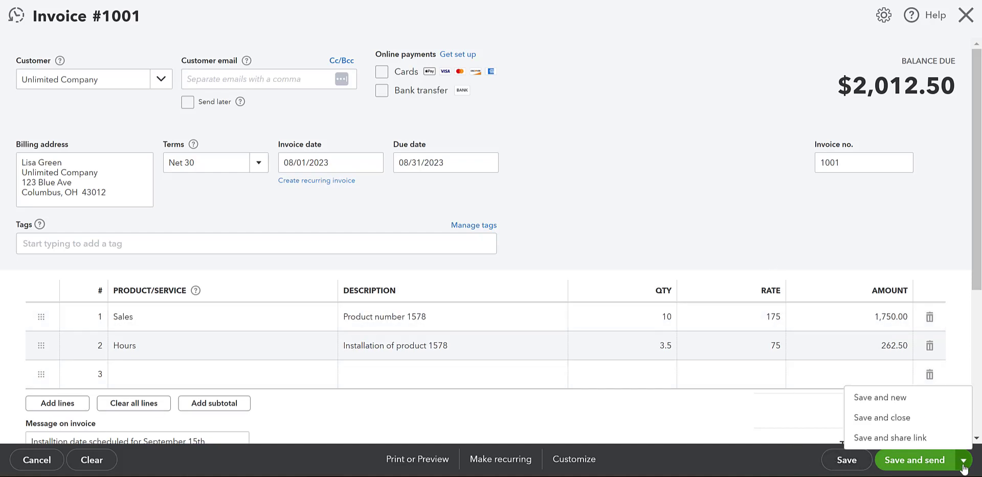
# Step: Save and close invoice 1001 for Unlimited Company, totalling $2,012.50
pyautogui.click(900, 418)
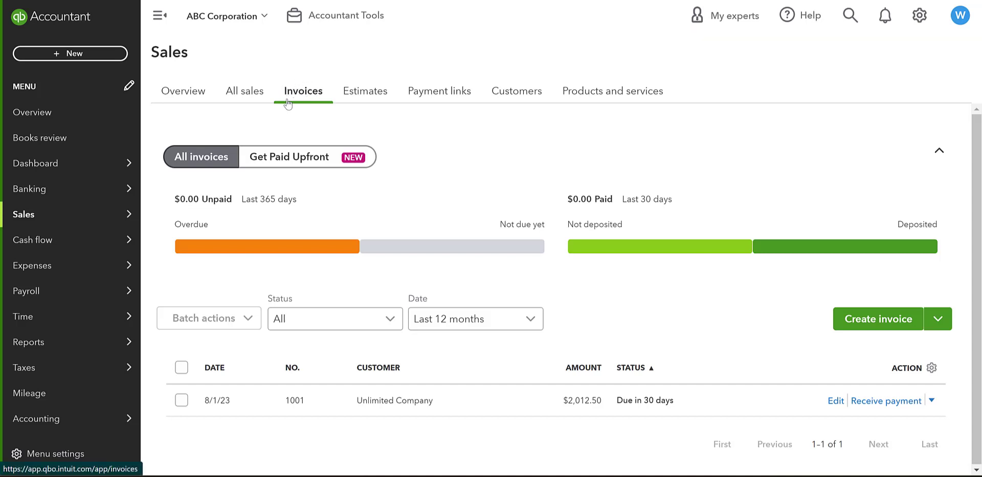
# Step: Show the Action menu for the invoice 1001 row in the Sales invoices list
pyautogui.moveTo(69, 221)
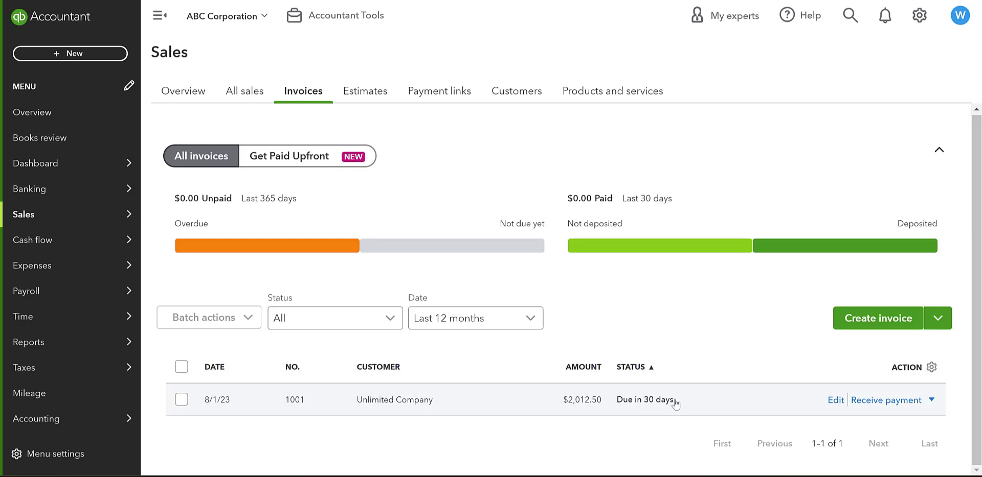
pyautogui.click(932, 401)
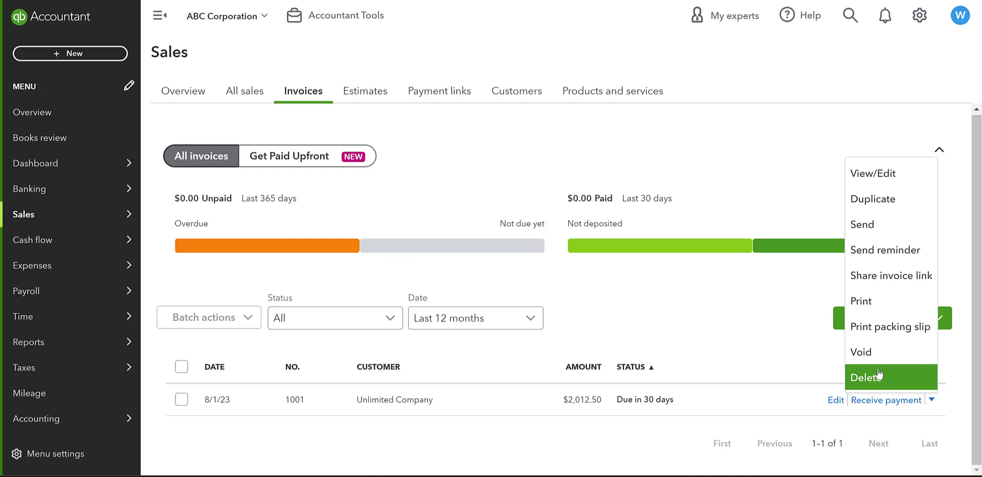
# Step: Close invoice 1001's Action menu without choosing any option
pyautogui.click(790, 174)
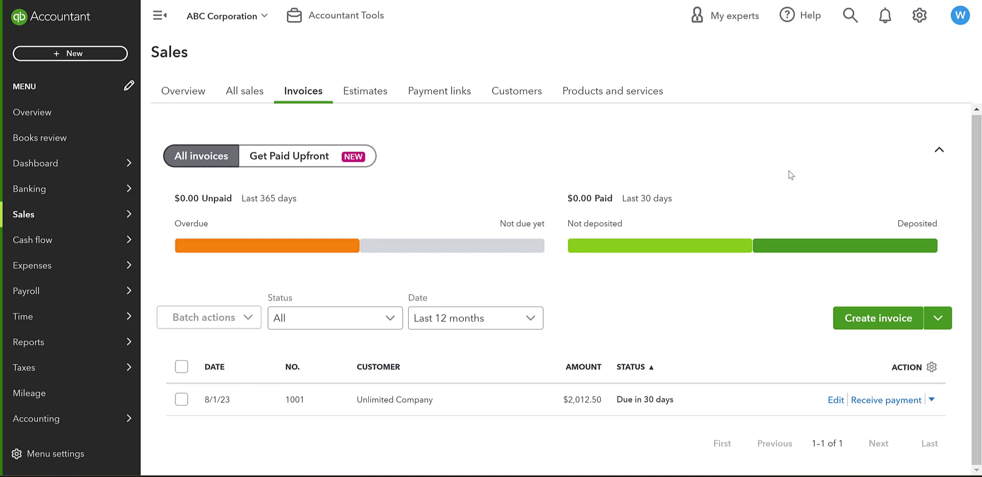